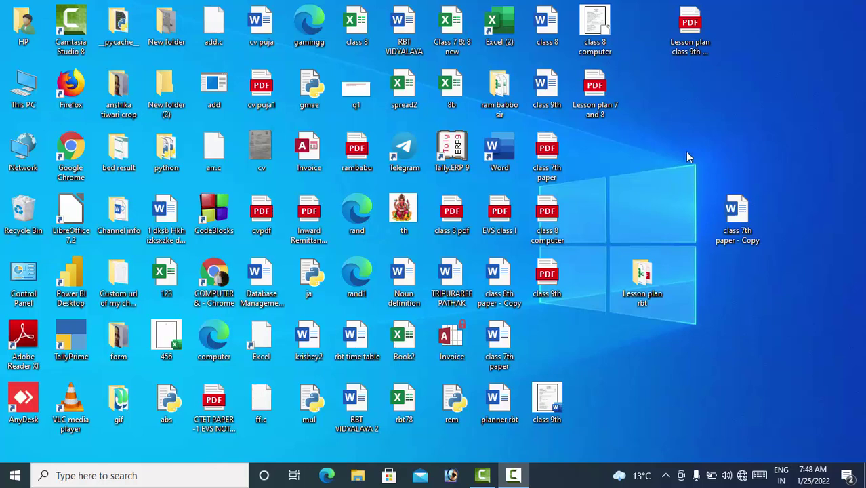
# Refresh the desktop four times using Refresh from the desktop's right-click menu.
pyautogui.rightClick(637, 116)
pyautogui.click(675, 154)
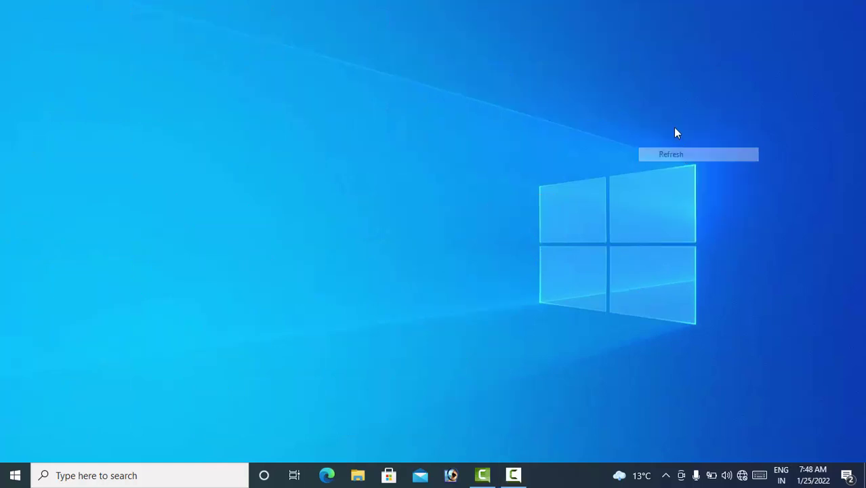
pyautogui.rightClick(665, 111)
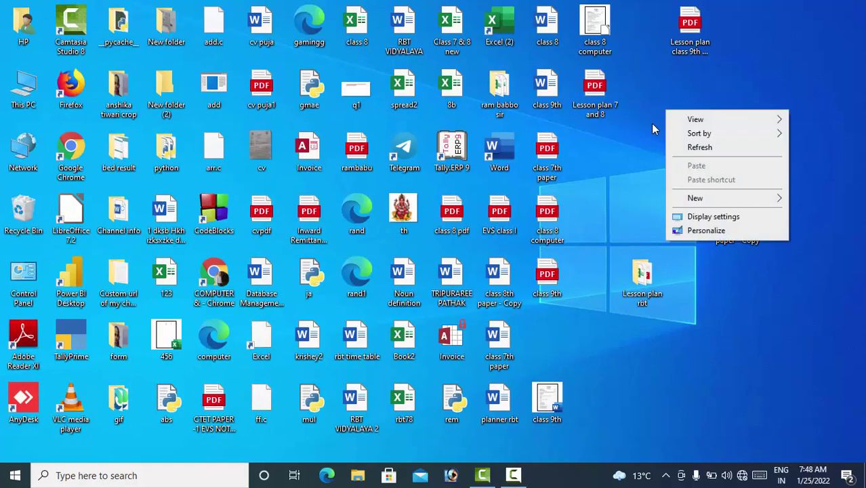
pyautogui.click(686, 146)
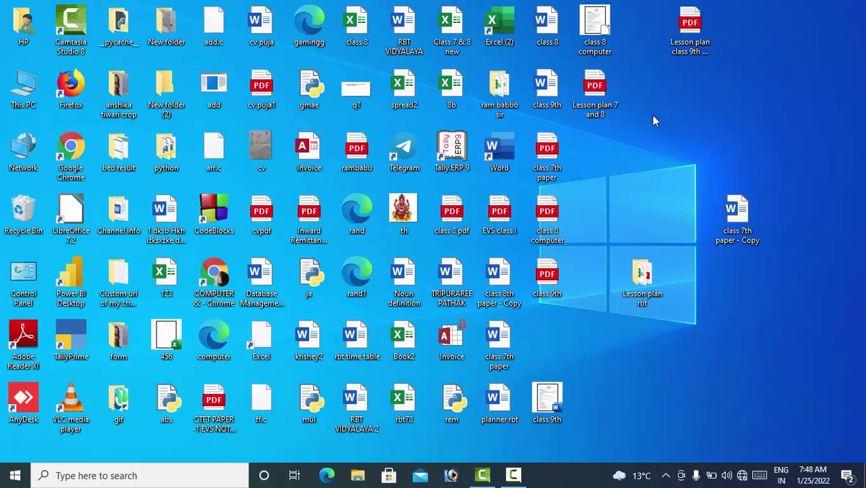
pyautogui.rightClick(653, 121)
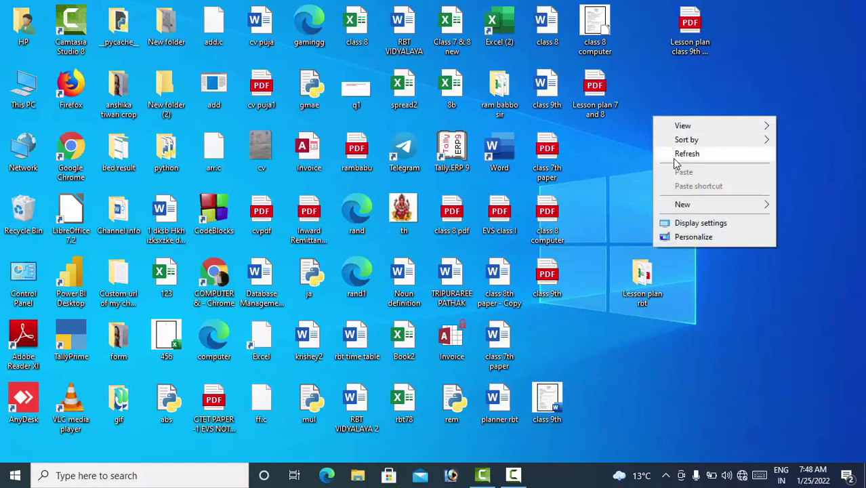
pyautogui.click(674, 154)
pyautogui.rightClick(663, 133)
pyautogui.click(677, 174)
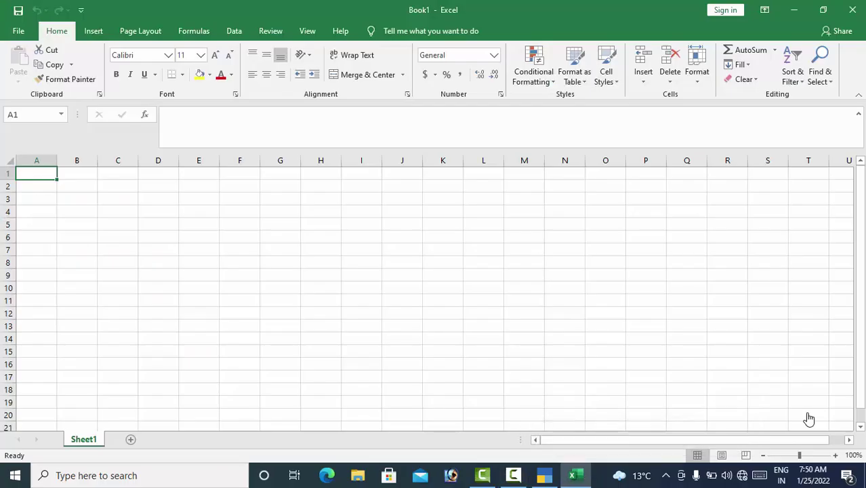
# Bring TallyPrime's Gateway of Tally for Mahindra Ltd. to the front from the taskbar.
pyautogui.click(552, 477)
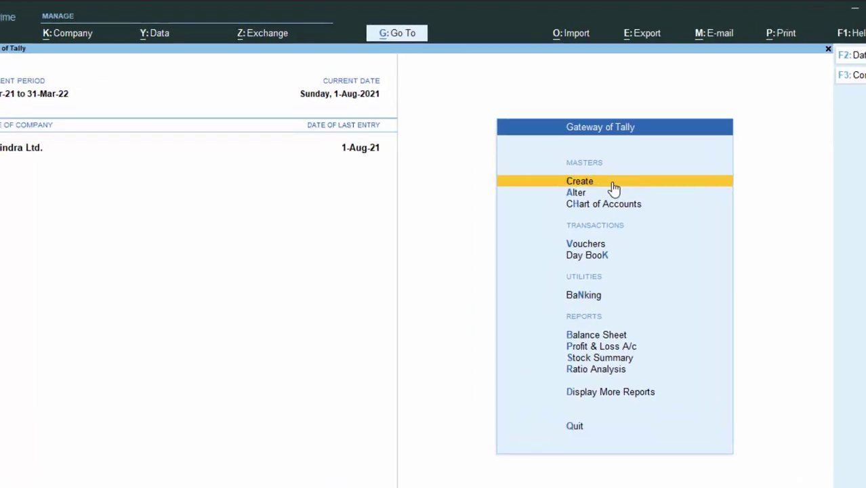
# Go from the Gateway of Tally to Alter > Ledger to list existing ledgers.
pyautogui.click(687, 237)
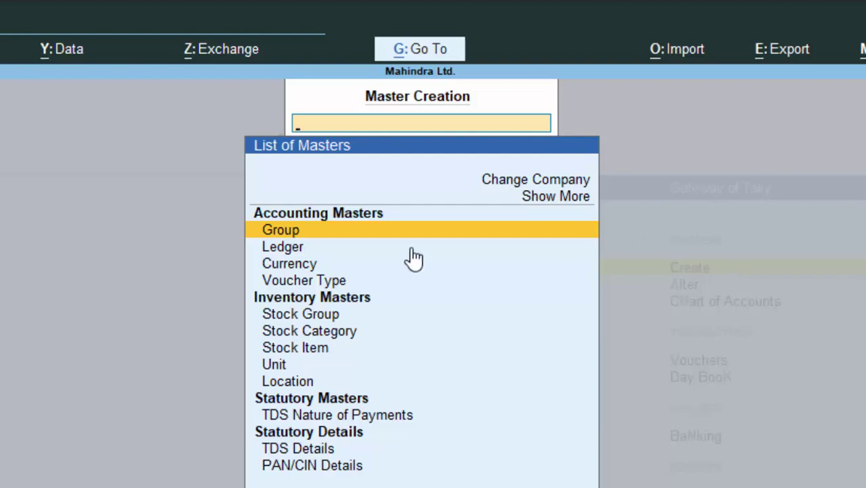
pyautogui.press('Escape')
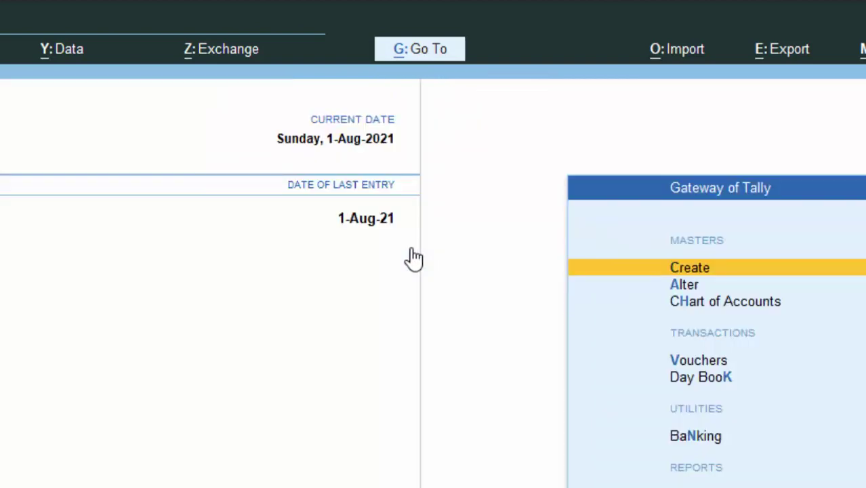
pyautogui.press('Down')
pyautogui.press('Return')
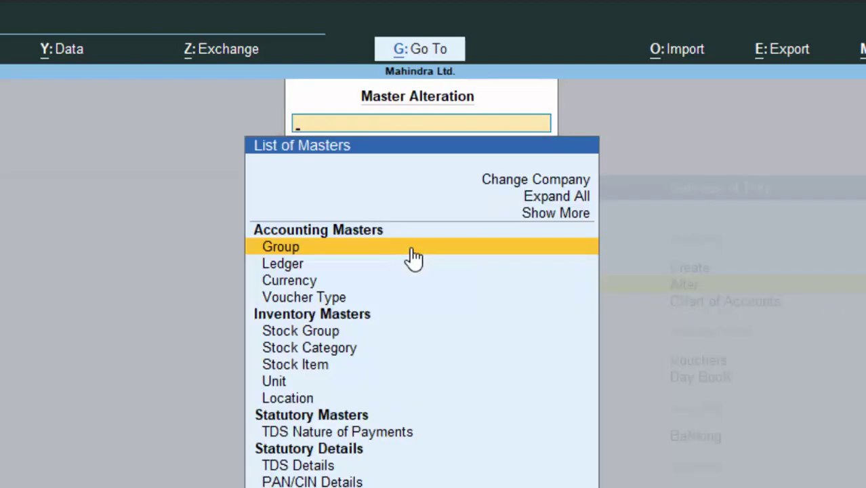
pyautogui.press('Down')
pyautogui.press('Return')
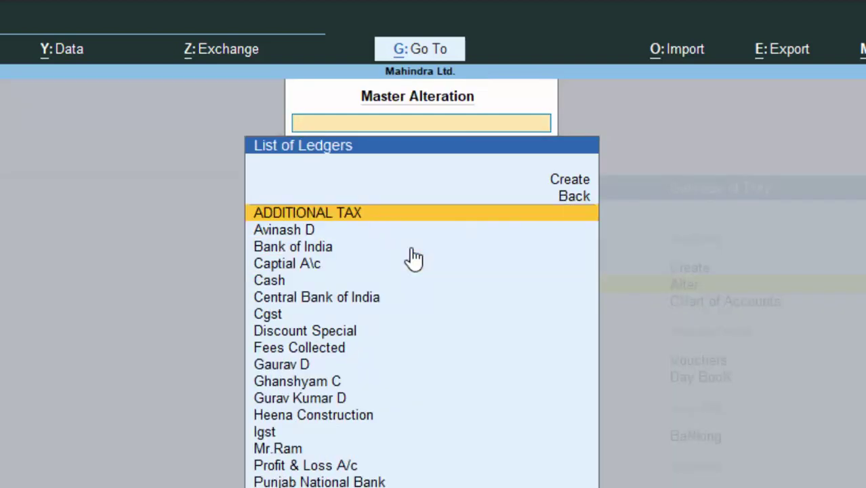
# Open the Sundry Debtors party ledger below ADDITIONAL TAX and clear its name.
pyautogui.press('Down')
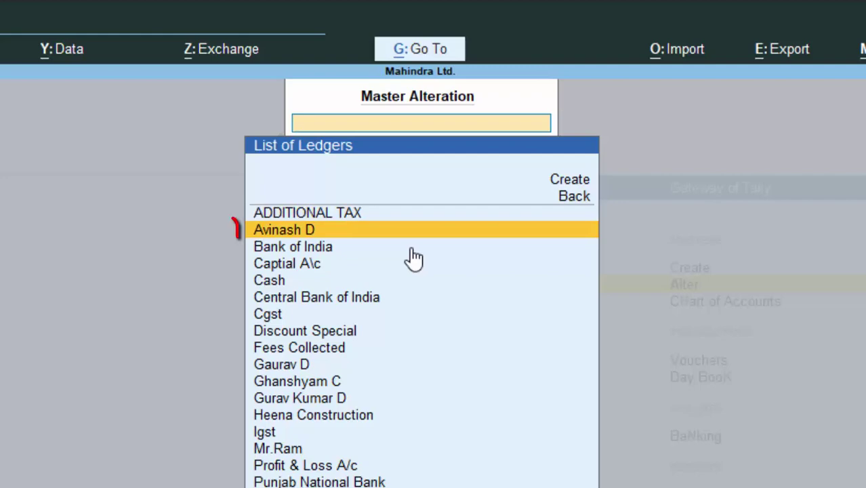
pyautogui.press('Return')
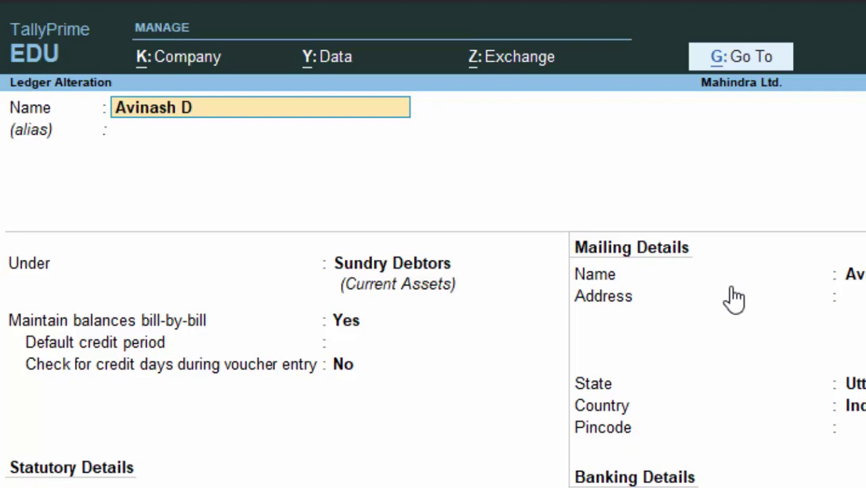
pyautogui.press('BackSpace')
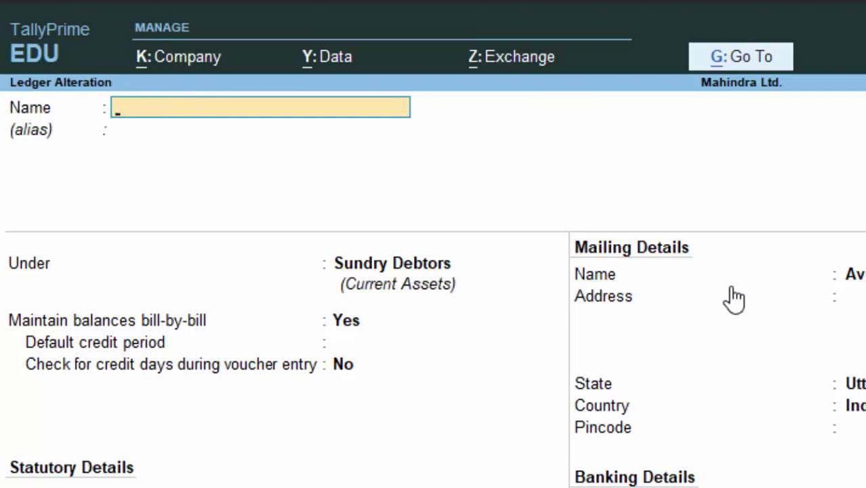
# Abandon the alteration and create a ledger with the party's name, triggering 'Name already exists'.
pyautogui.press('Escape')
pyautogui.press('Escape')
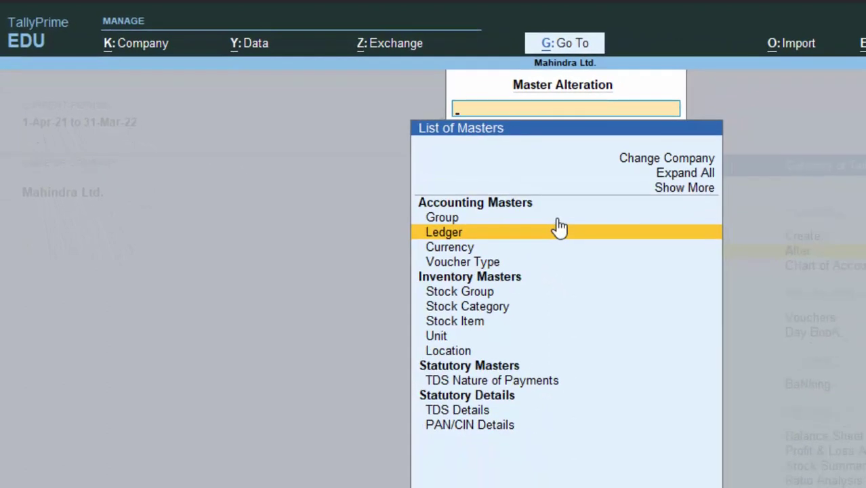
pyautogui.click(559, 228)
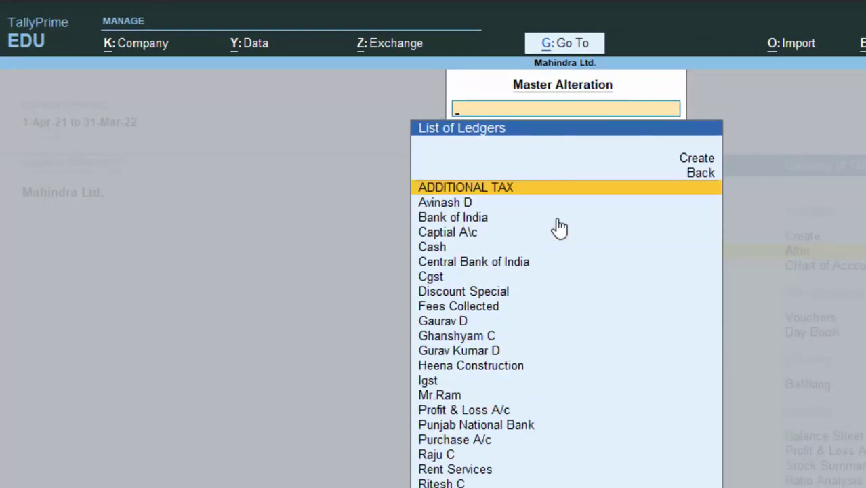
pyautogui.click(691, 163)
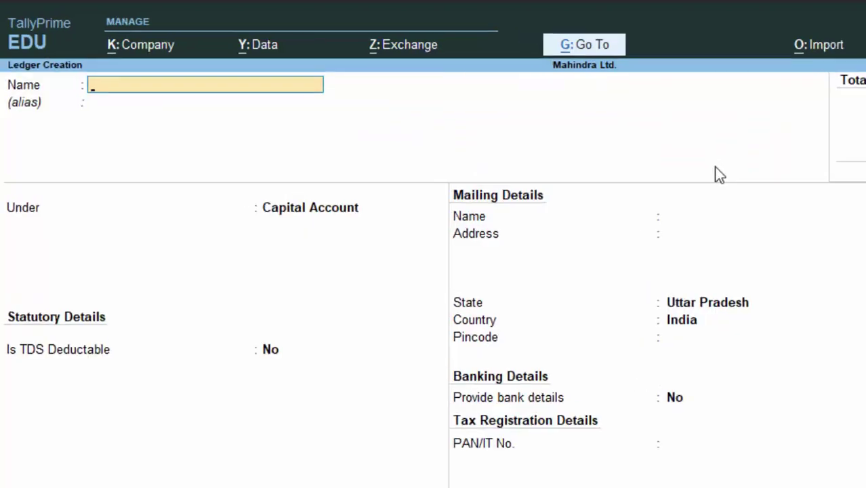
pyautogui.write('Ava')
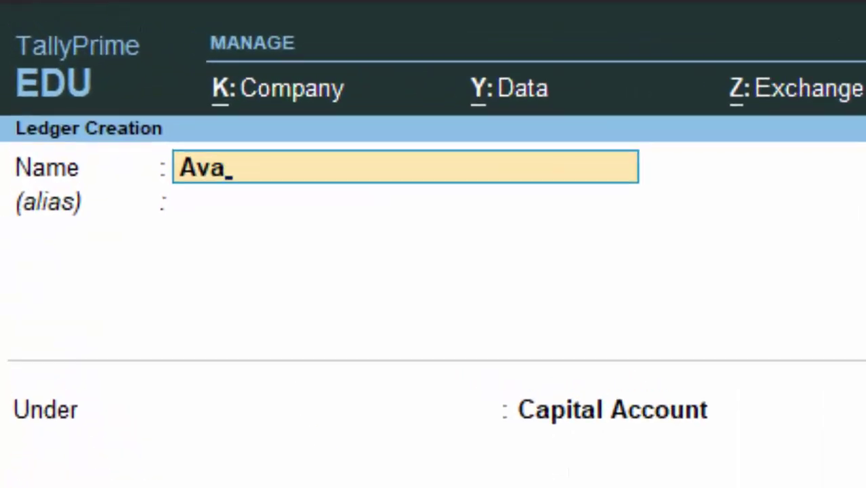
pyautogui.write('inash D')
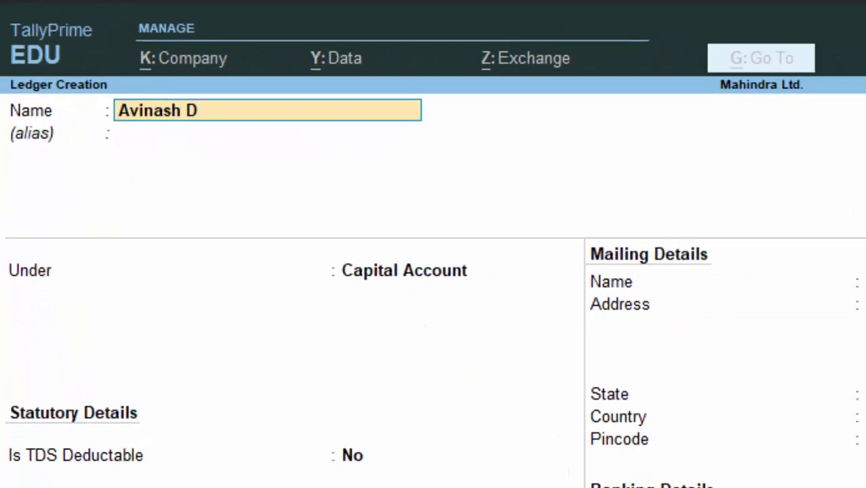
pyautogui.press('Return')
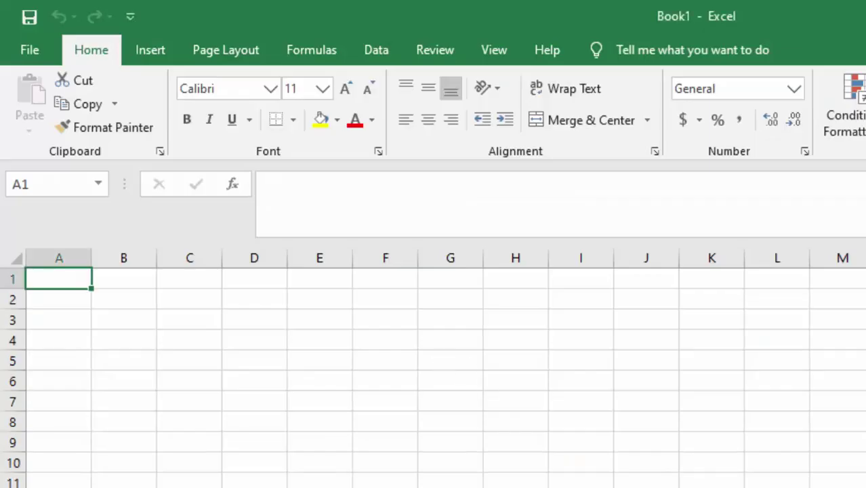
# Enter the party's name in Excel cell B2, copy it, and minimize Excel.
pyautogui.keyDown('ctrl'); pyautogui.scroll(4, 471, 398); pyautogui.keyUp('ctrl')
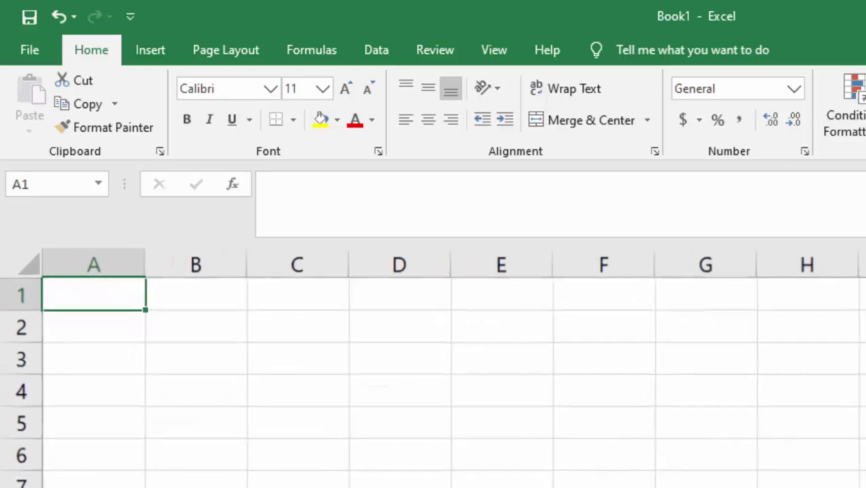
pyautogui.click(202, 333)
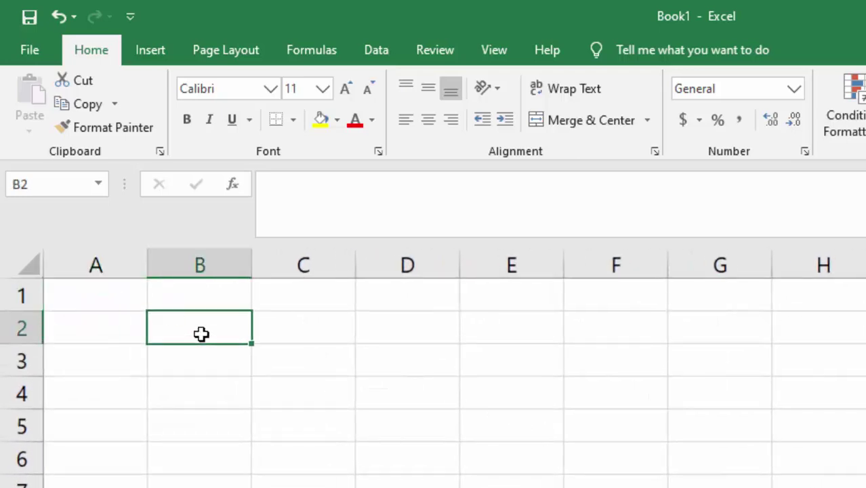
pyautogui.write('Avi')
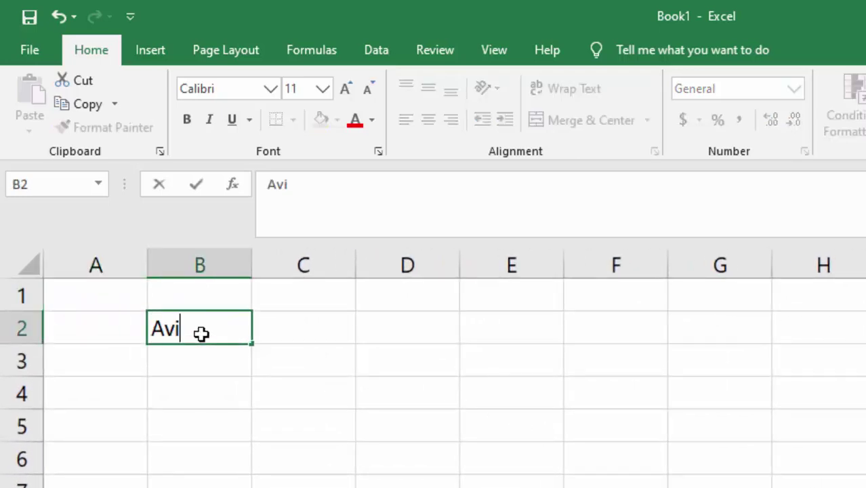
pyautogui.write('nash')
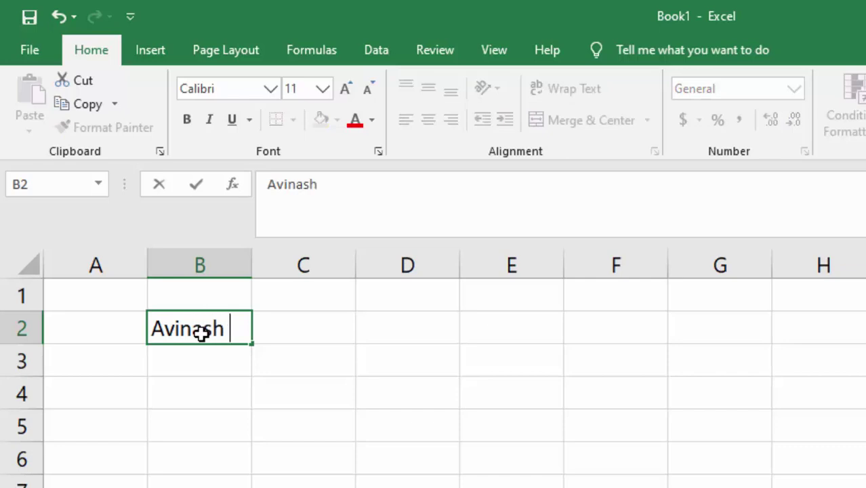
pyautogui.write(' D')
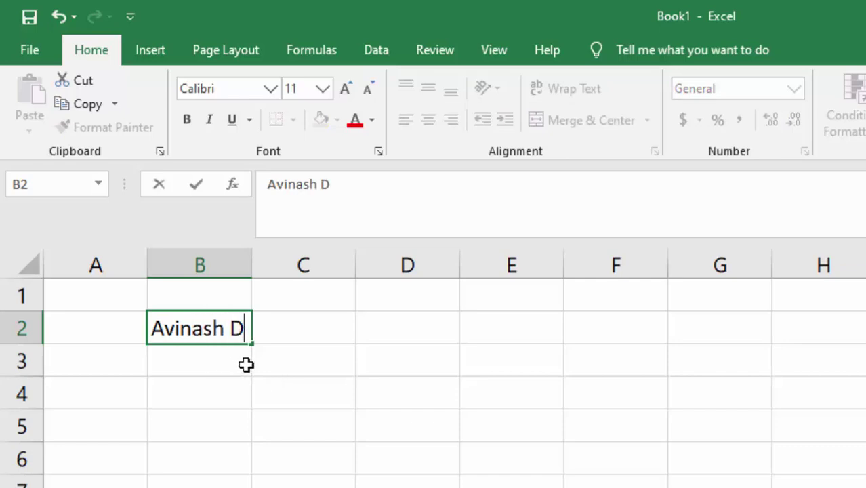
pyautogui.press('Return')
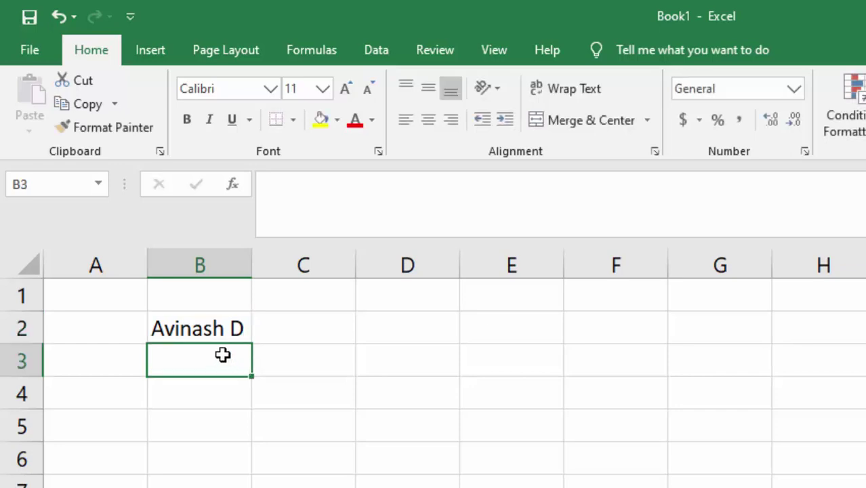
pyautogui.click(218, 308)
pyautogui.click(217, 331)
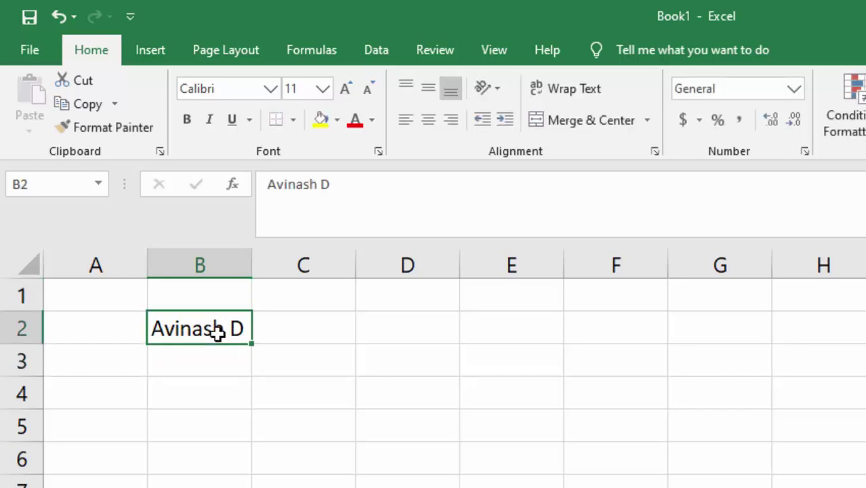
pyautogui.hotkey('ctrl', 'c')
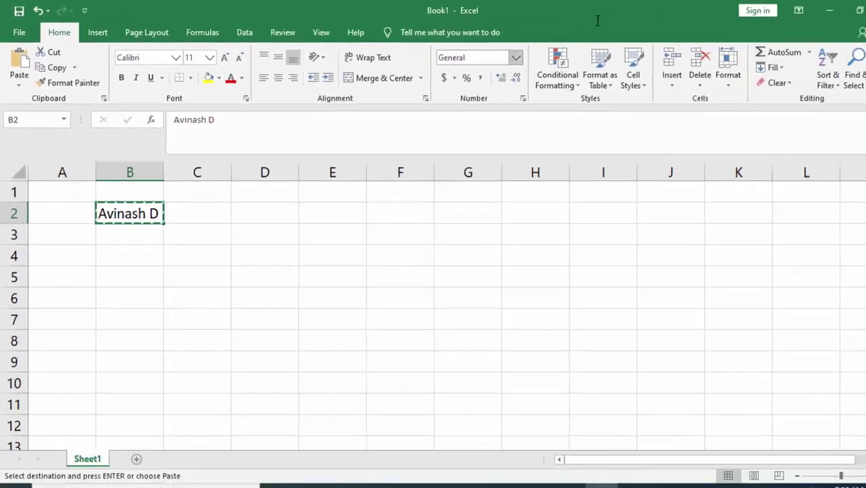
pyautogui.click(831, 12)
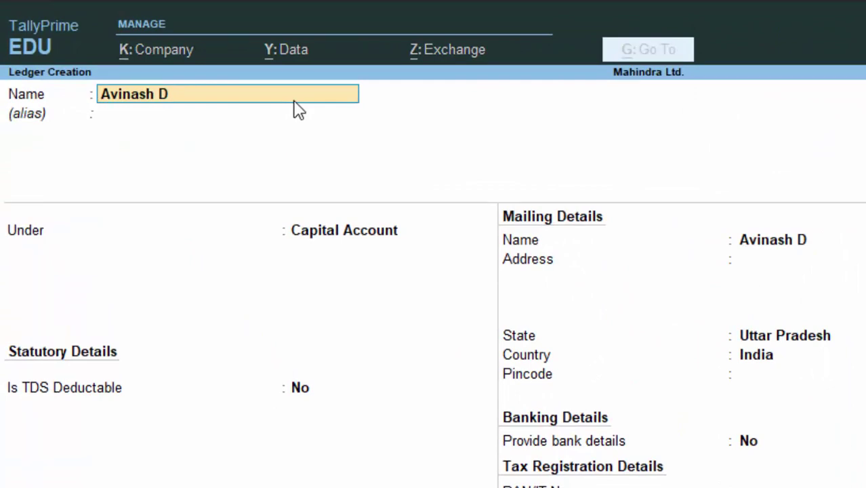
# Replace the ledger's Name field with the party name pasted from Excel.
pyautogui.press('BackSpace')
pyautogui.press('BackSpace')
pyautogui.press('BackSpace')
pyautogui.press('BackSpace')
pyautogui.press('BackSpace')
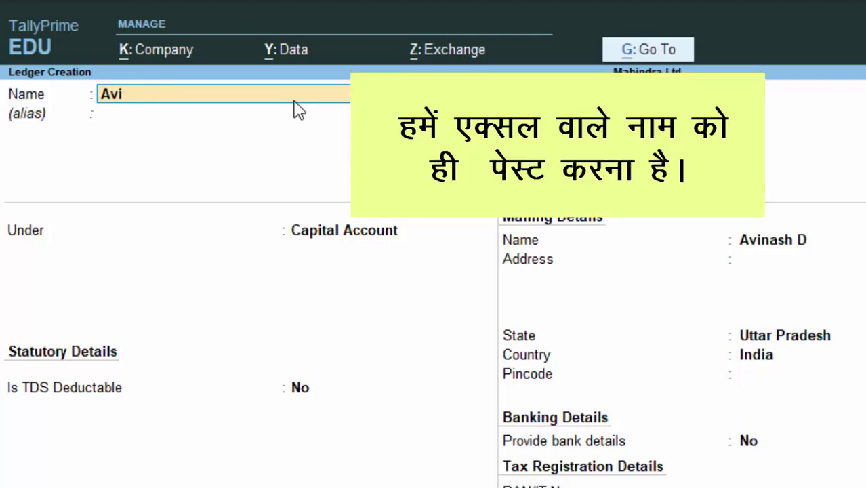
pyautogui.press('ctrl')
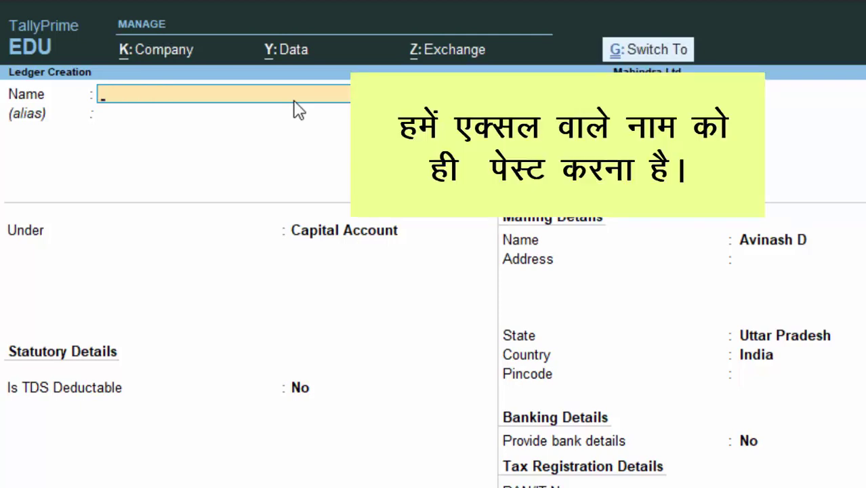
pyautogui.hotkey('ctrl', 'v')
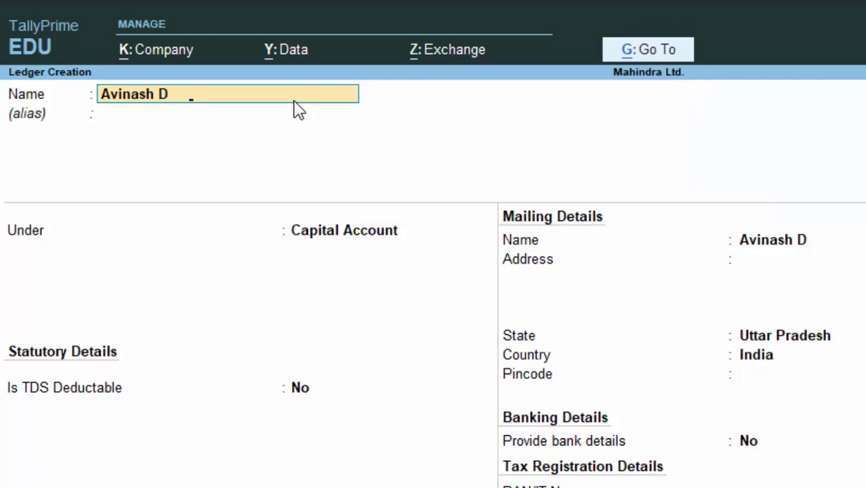
pyautogui.press('Return')
pyautogui.press('Return')
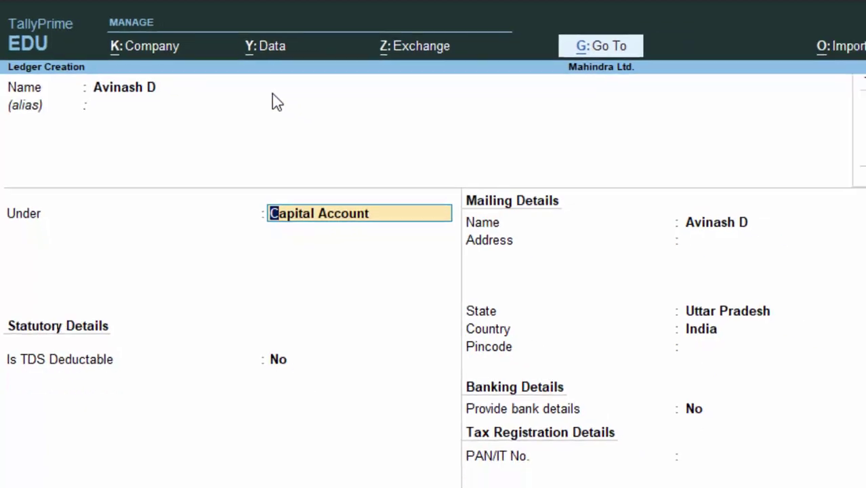
# Place the ledger under Sundry Debtors and accept its remaining fields.
pyautogui.write('s')
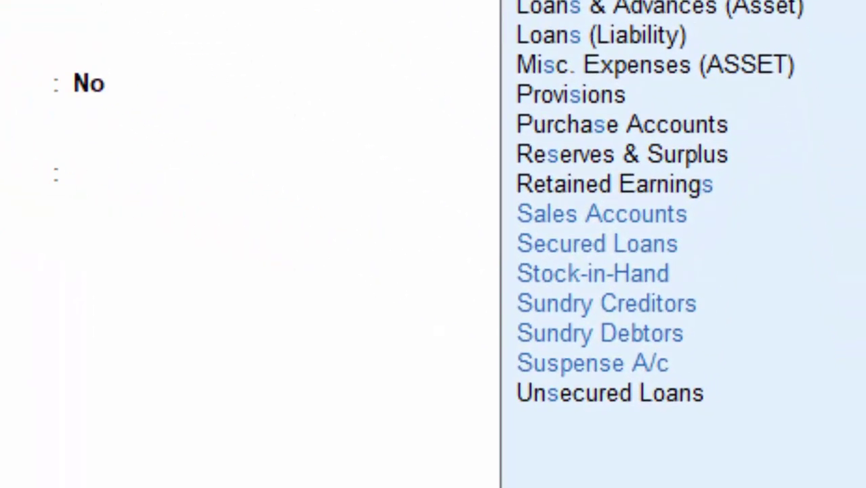
pyautogui.press('Down')
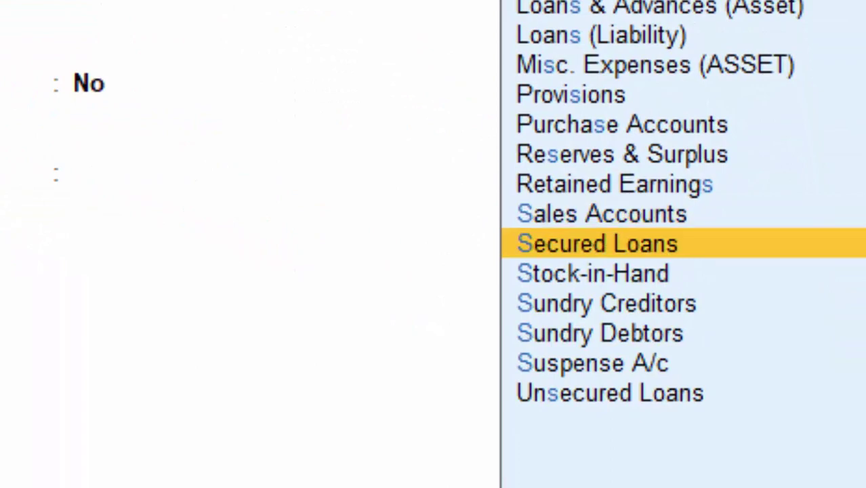
pyautogui.press('Down')
pyautogui.press('Down')
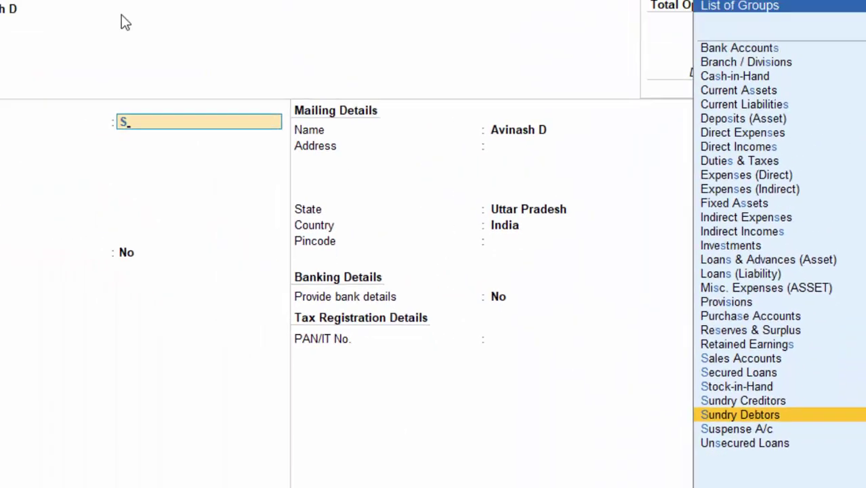
pyautogui.press('Return')
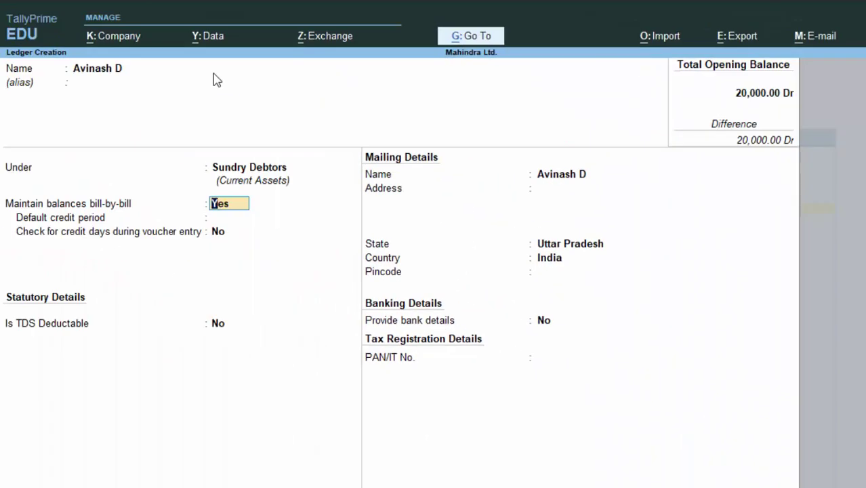
pyautogui.press('Return')
pyautogui.press('Return')
pyautogui.press('Return')
pyautogui.press('Return')
pyautogui.press('Return')
pyautogui.press('Return')
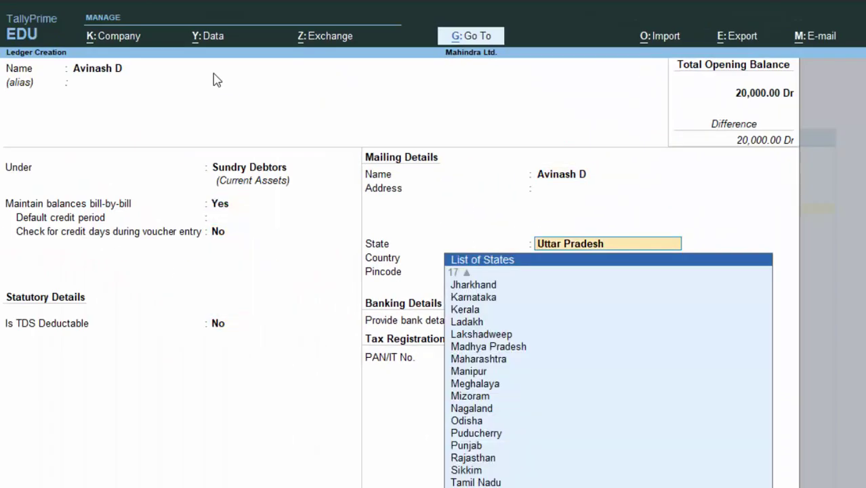
pyautogui.press('Return')
pyautogui.press('Return')
pyautogui.press('Return')
pyautogui.press('Return')
pyautogui.press('Return')
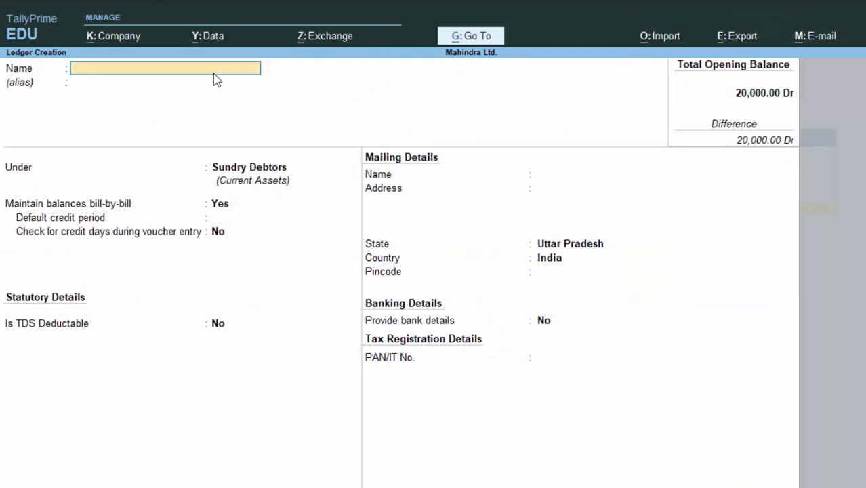
# Check the List of Ledgers showing the duplicate party name, then return to the Gateway of Tally.
pyautogui.press('Escape')
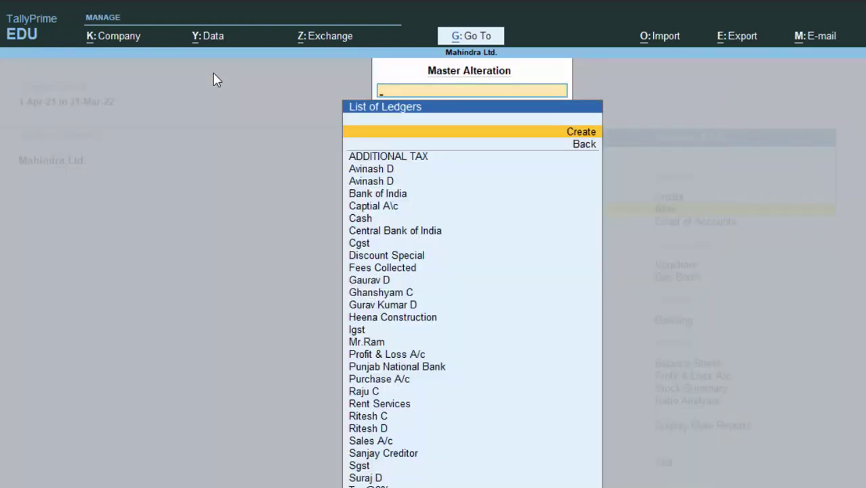
pyautogui.write('A')
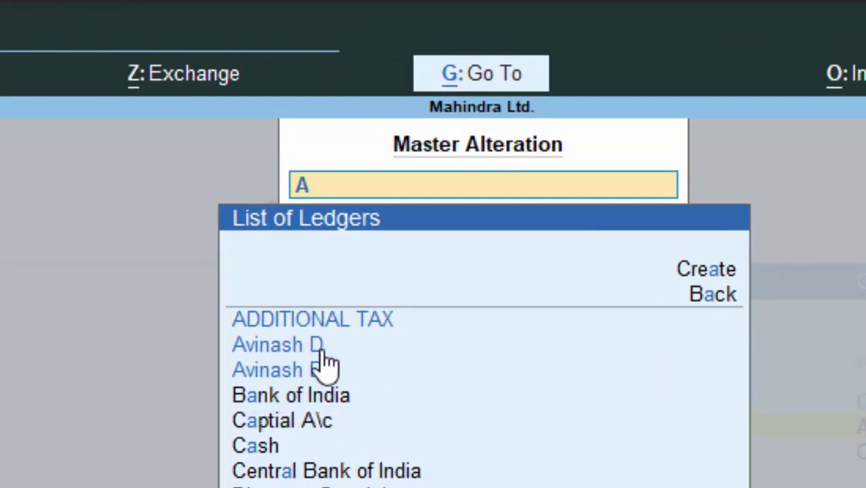
pyautogui.press('BackSpace')
pyautogui.press('Escape')
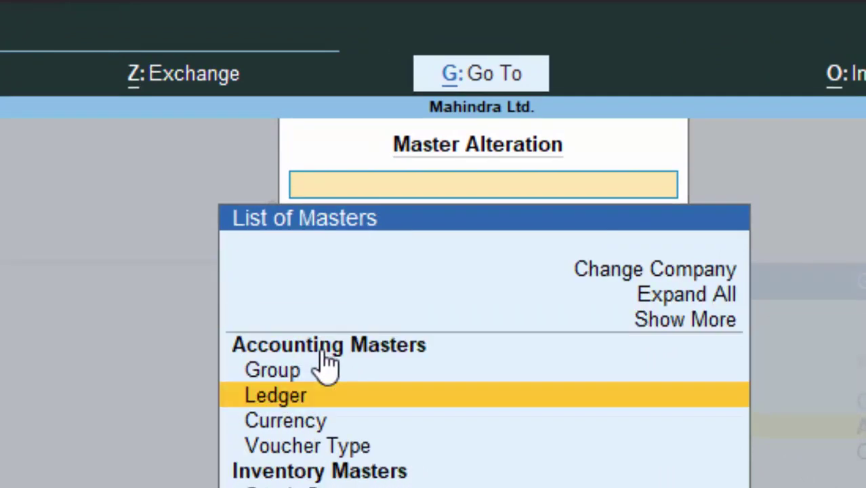
pyautogui.press('Return')
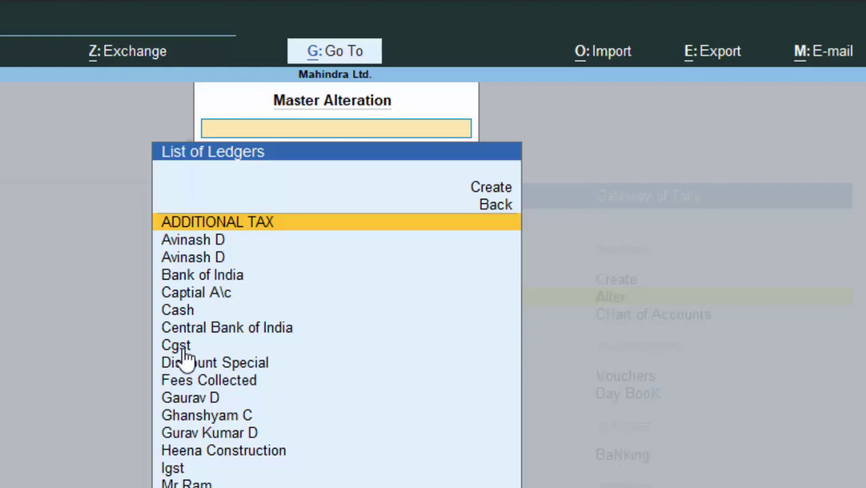
pyautogui.press('Escape')
pyautogui.press('Escape')
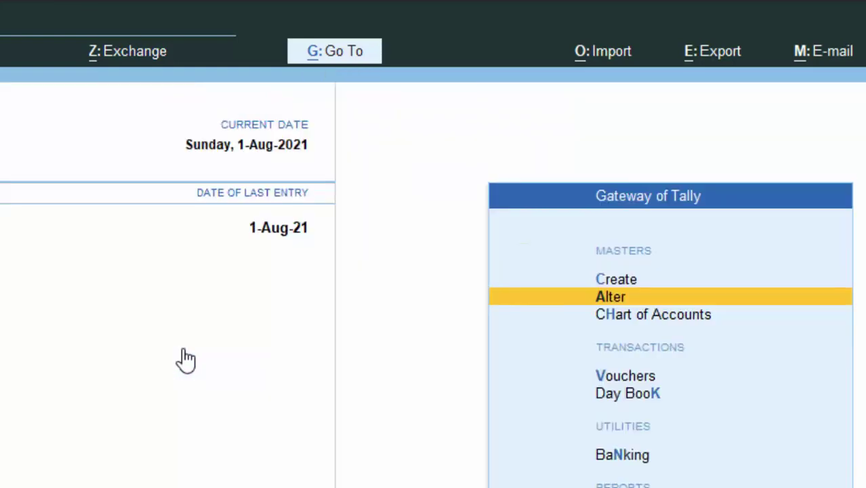
# Create a new ledger named Cgst, which is rejected with 'Name already exists'.
pyautogui.press('Up')
pyautogui.press('Return')
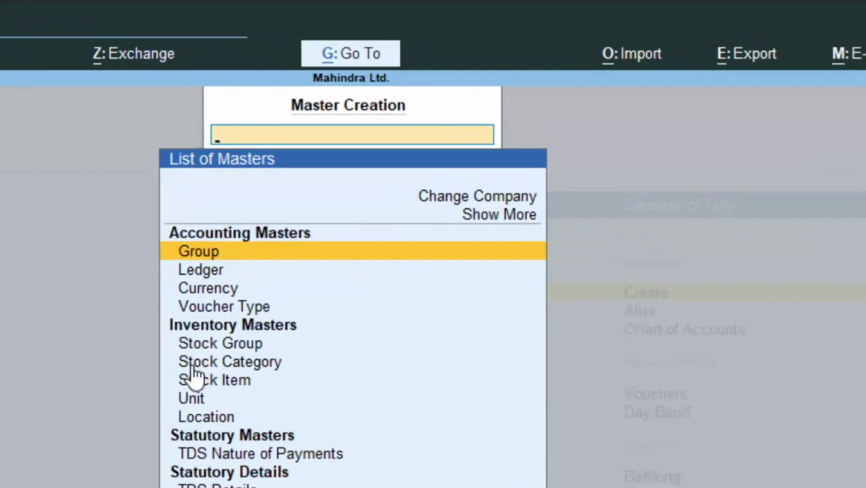
pyautogui.press('Down')
pyautogui.press('Return')
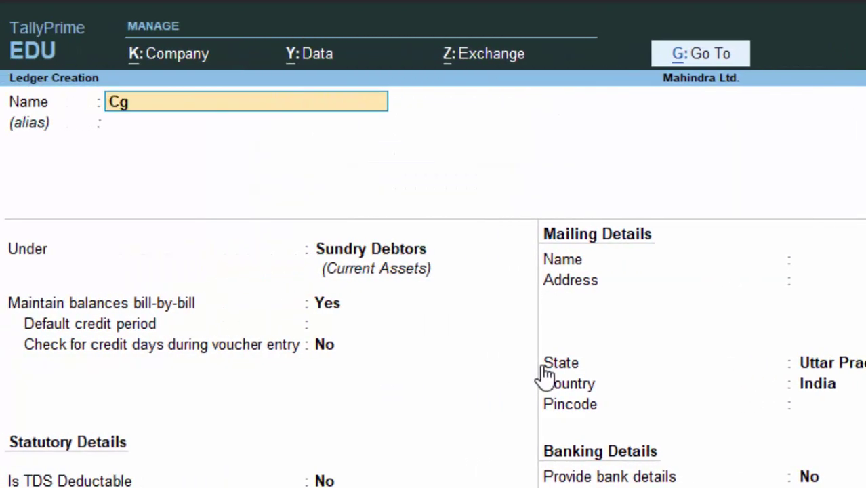
pyautogui.write('st')
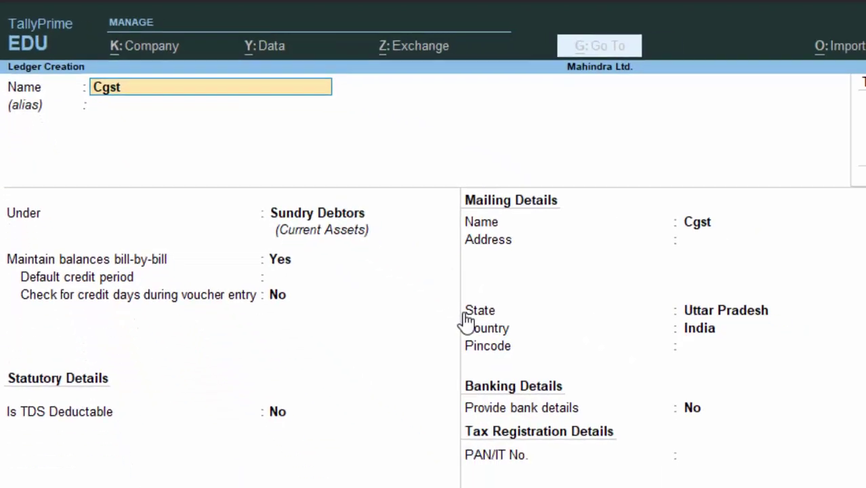
pyautogui.press('Return')
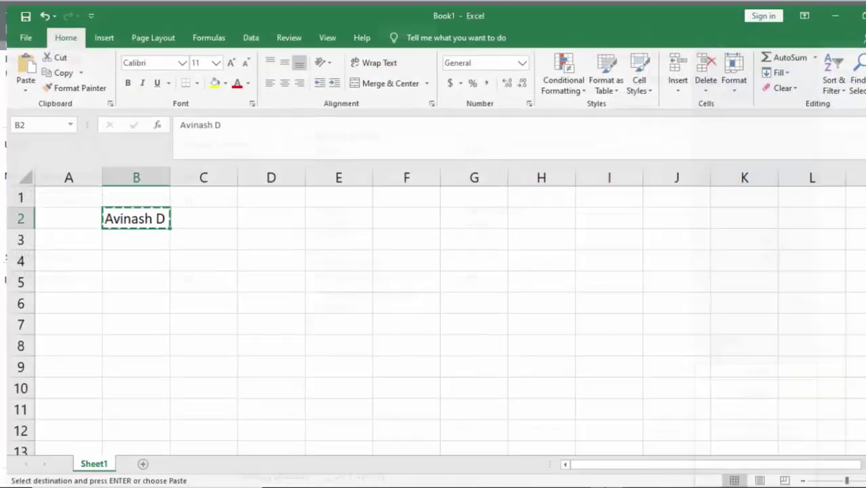
# Type Cgst into Excel cell D2 and copy that cell.
pyautogui.click(272, 214)
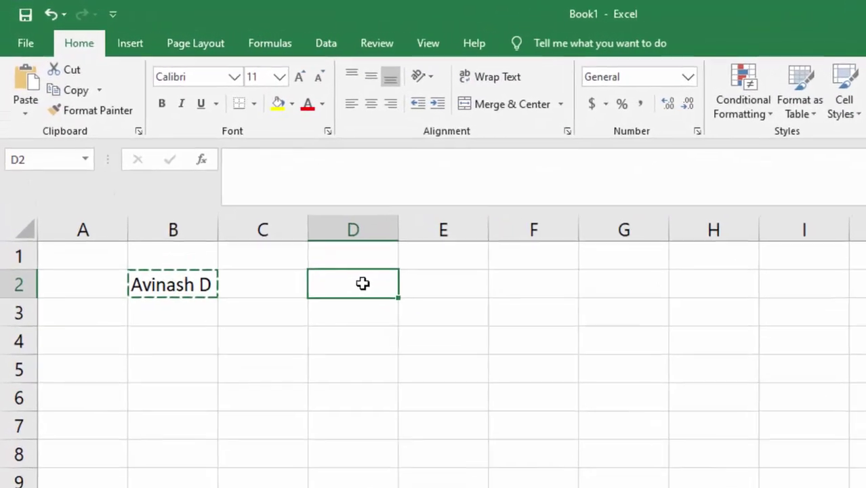
pyautogui.write('Cgs')
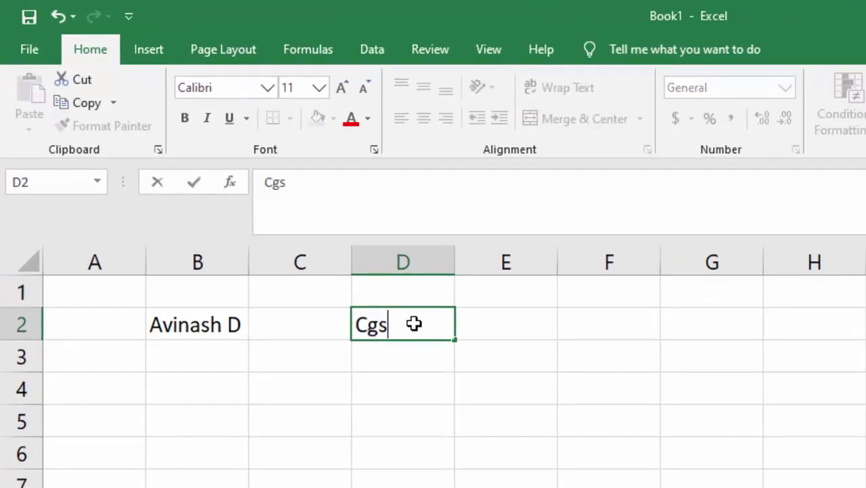
pyautogui.write('t')
pyautogui.press('Return')
pyautogui.click(413, 325)
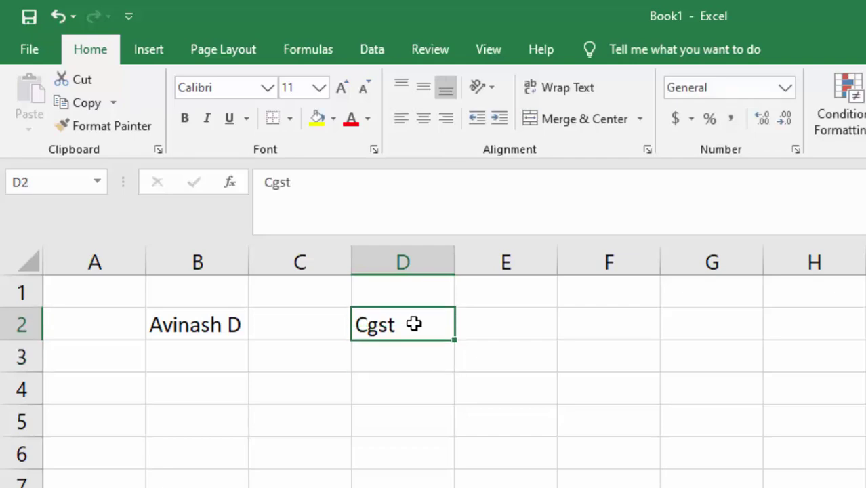
pyautogui.hotkey('ctrl', 'c')
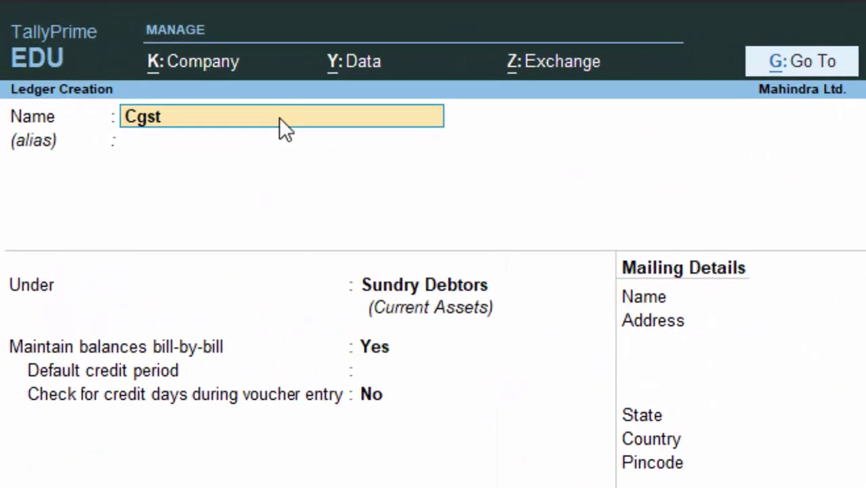
# Re-enter Cgst as the ledger name, skipping the alias.
pyautogui.press('BackSpace')
pyautogui.press('BackSpace')
pyautogui.press('BackSpace')
pyautogui.press('BackSpace')
pyautogui.write('Cgst')
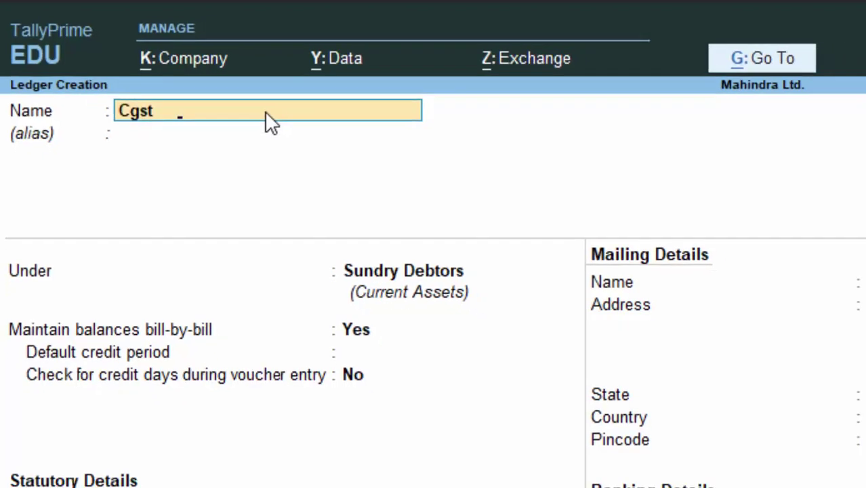
pyautogui.press('Return')
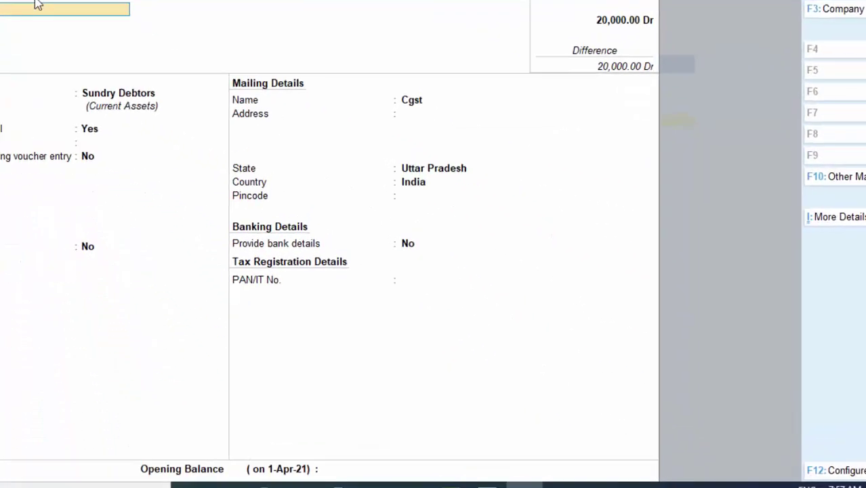
pyautogui.press('Return')
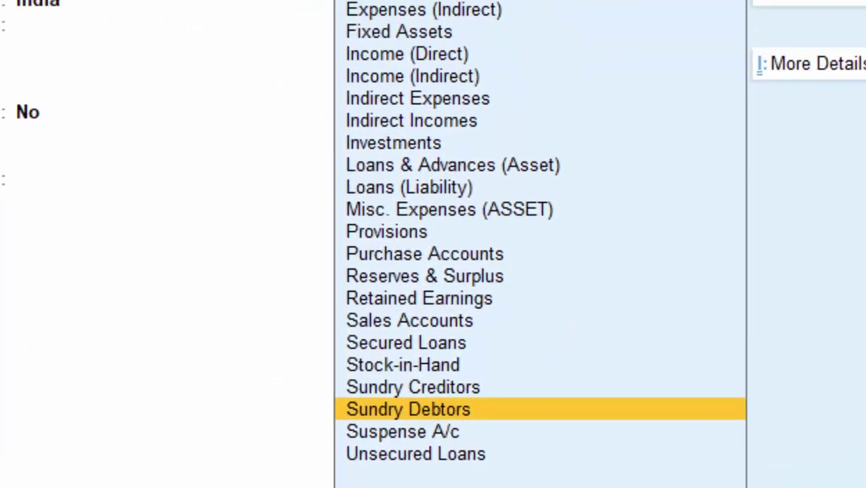
# Set the Cgst ledger's group to Duties & Taxes, then bring up Company Features with F11.
pyautogui.write('d')
pyautogui.press('Down')
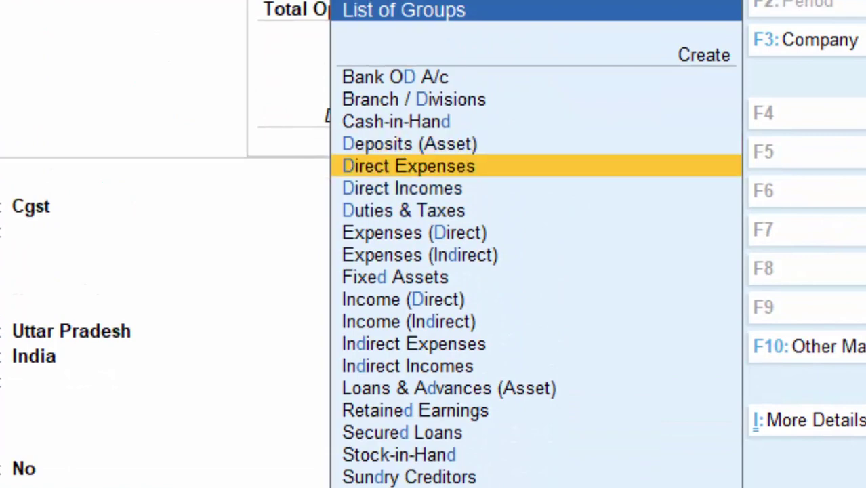
pyautogui.press('Down')
pyautogui.press('Down')
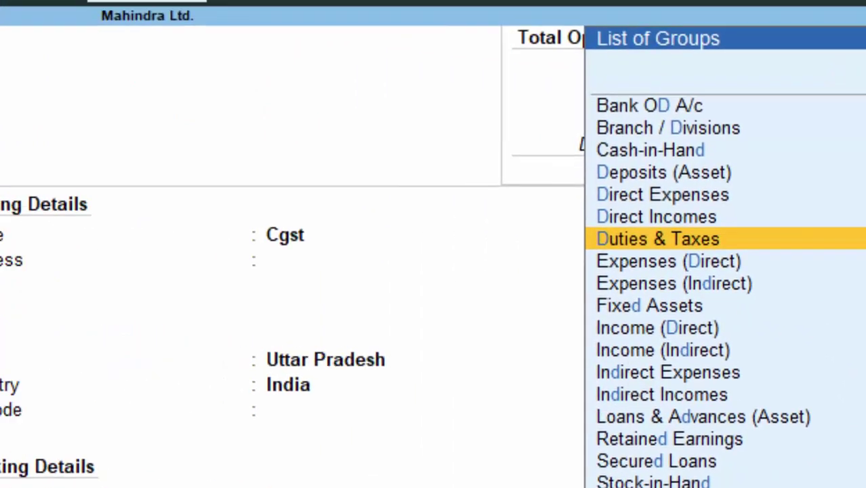
pyautogui.press('Return')
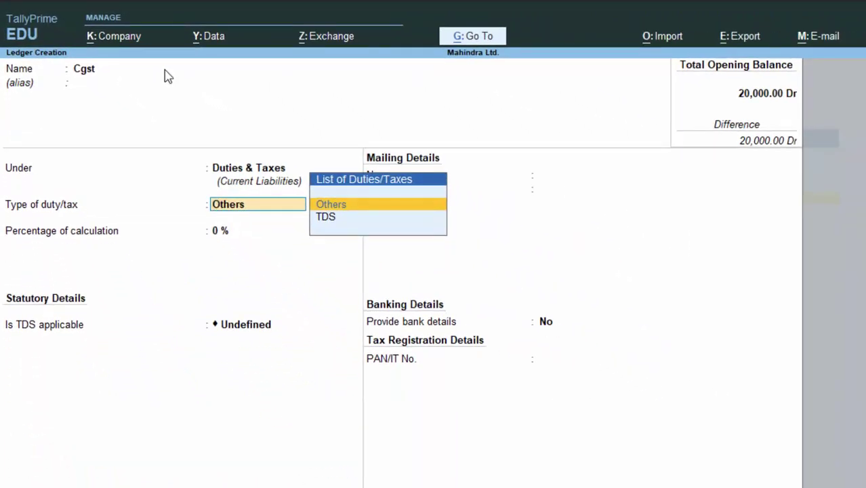
pyautogui.press('F11')
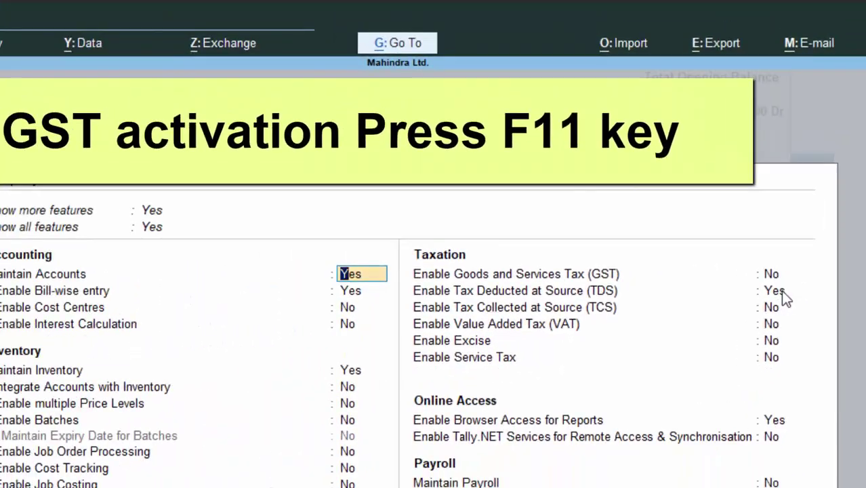
# Enable GST with Uttar Pradesh as the state, Regular registration and Monthly periodicity.
pyautogui.click(782, 291)
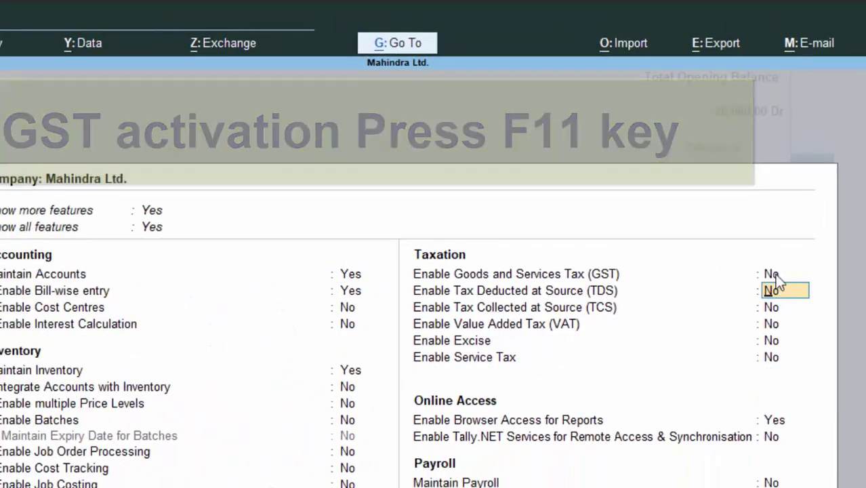
pyautogui.click(775, 273)
pyautogui.press('Return')
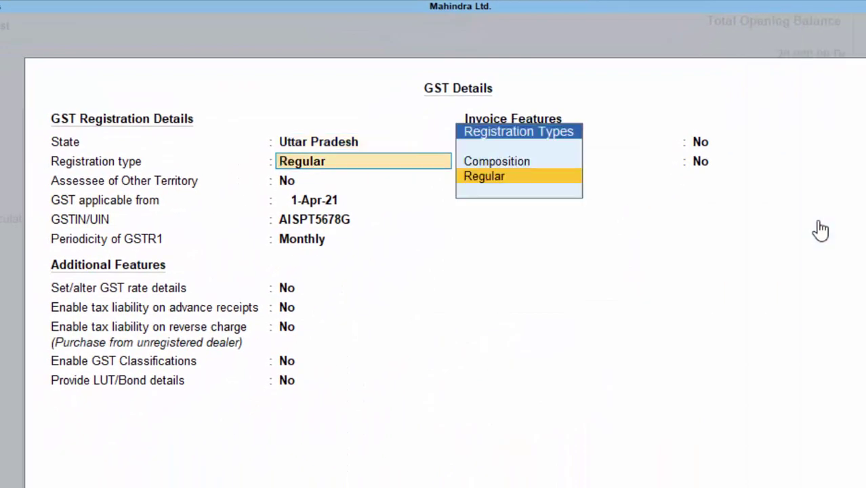
pyautogui.press('Return')
pyautogui.press('Return')
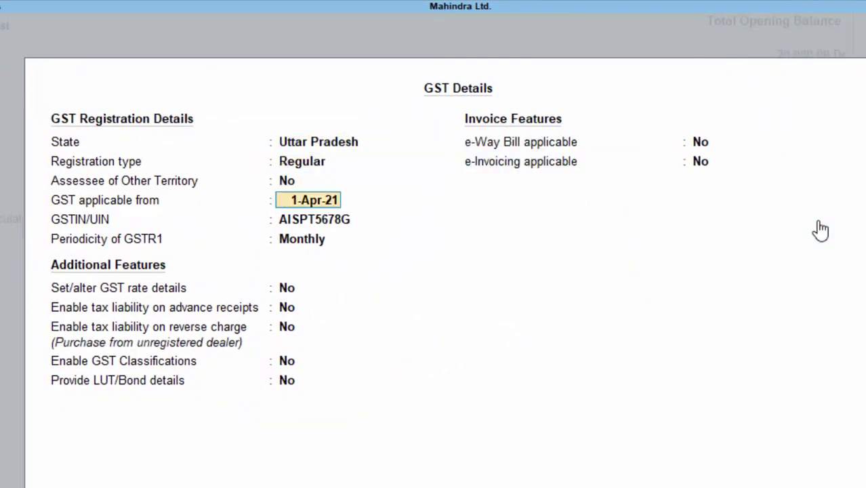
pyautogui.press('Return')
pyautogui.press('Return')
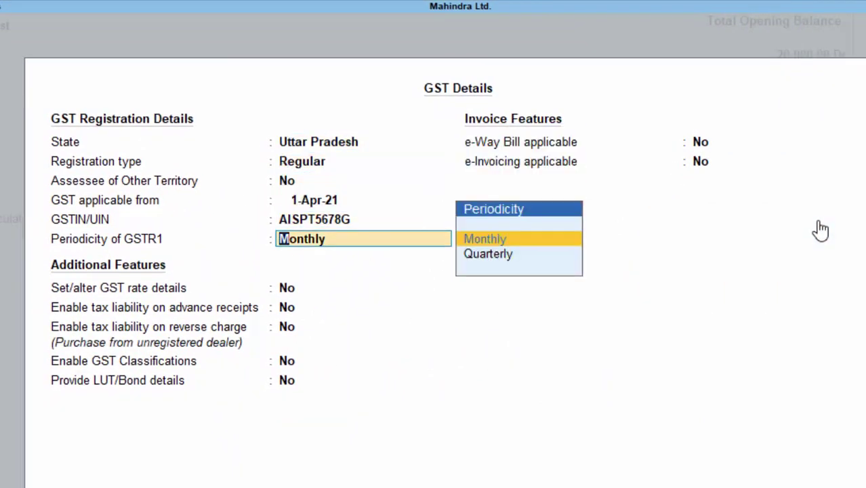
# Turn on GST rate details, accept 21% IGST with 10.50% CGST/SGST, and close the GST details.
pyautogui.press('Return')
pyautogui.write('y')
pyautogui.press('Return')
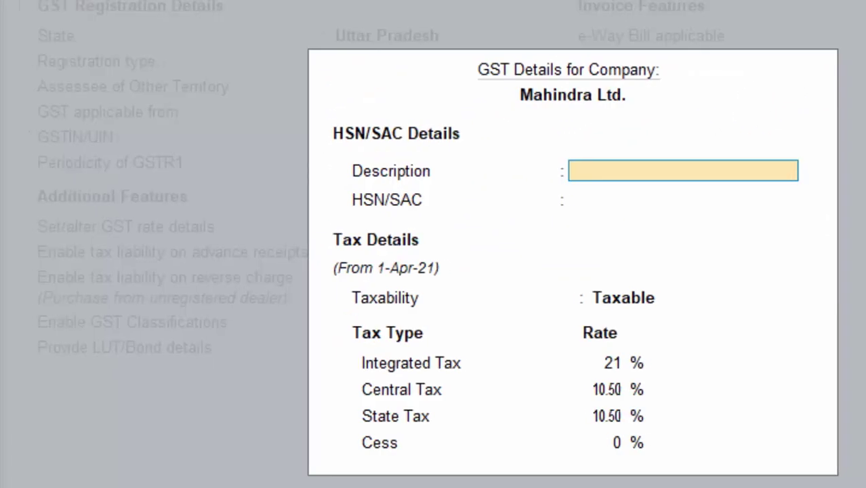
pyautogui.press('Return')
pyautogui.press('Return')
pyautogui.press('Return')
pyautogui.press('Return')
pyautogui.press('Return')
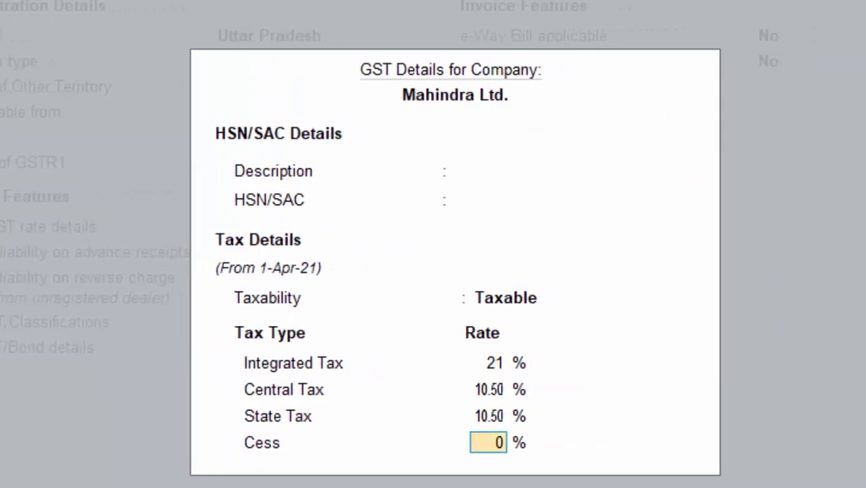
pyautogui.press('Return')
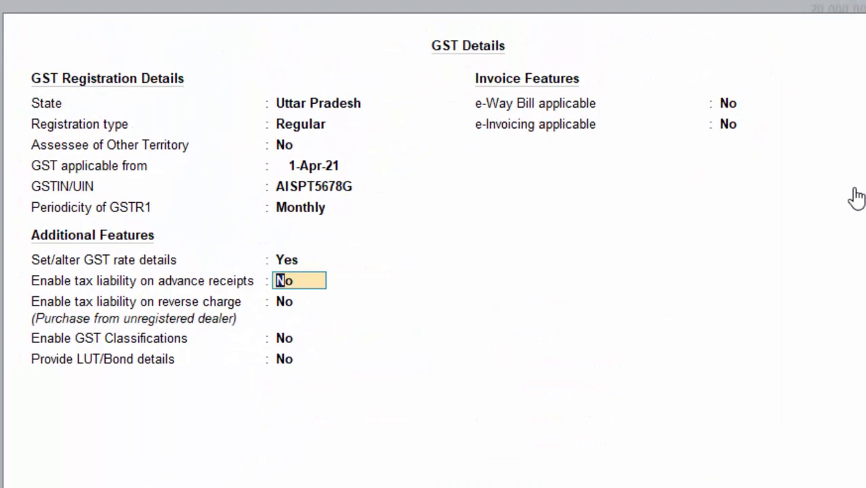
pyautogui.hotkey('ctrl', 'a')
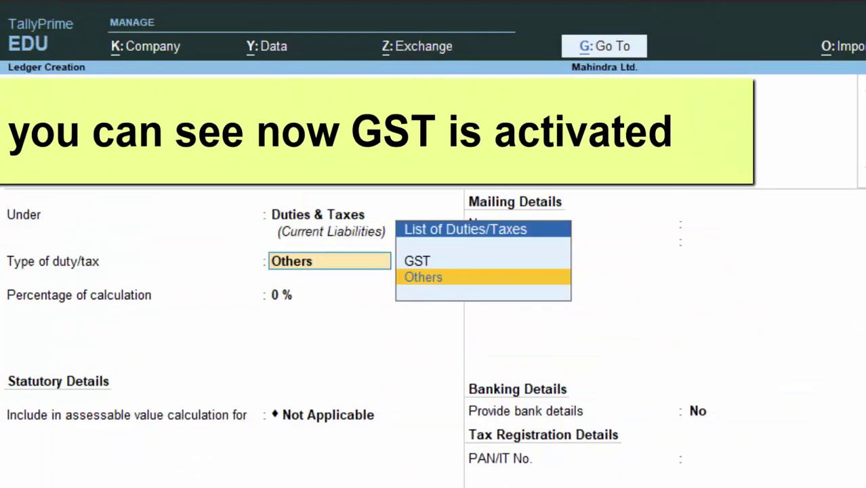
# Save Cgst as a GST duty ledger of Central Tax type at 0%, then quit Ledger Creation.
pyautogui.press('Up')
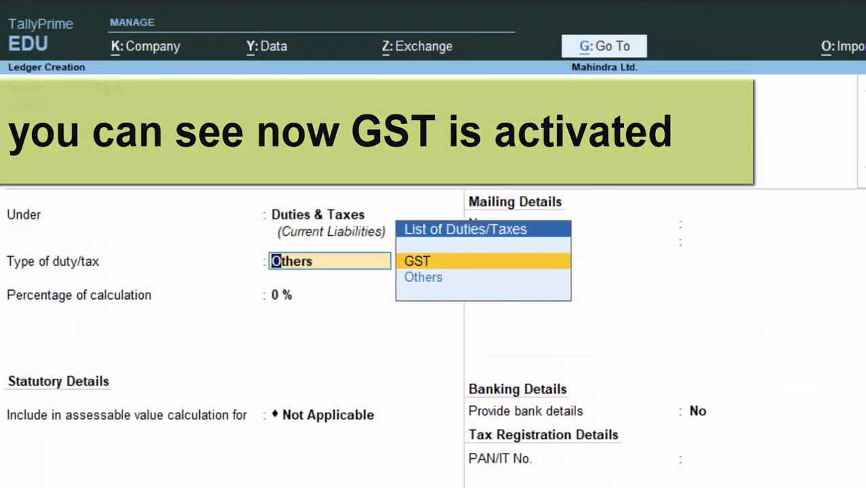
pyautogui.press('Return')
pyautogui.press('Return')
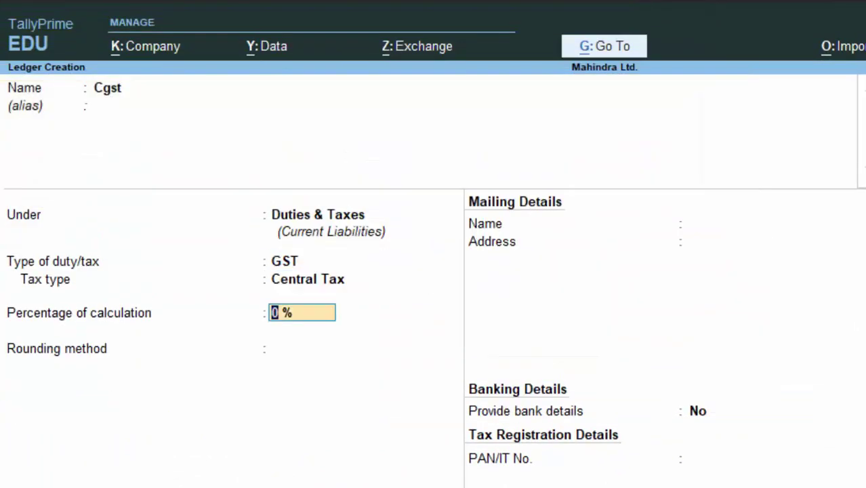
pyautogui.press('Return')
pyautogui.press('Return')
pyautogui.press('Return')
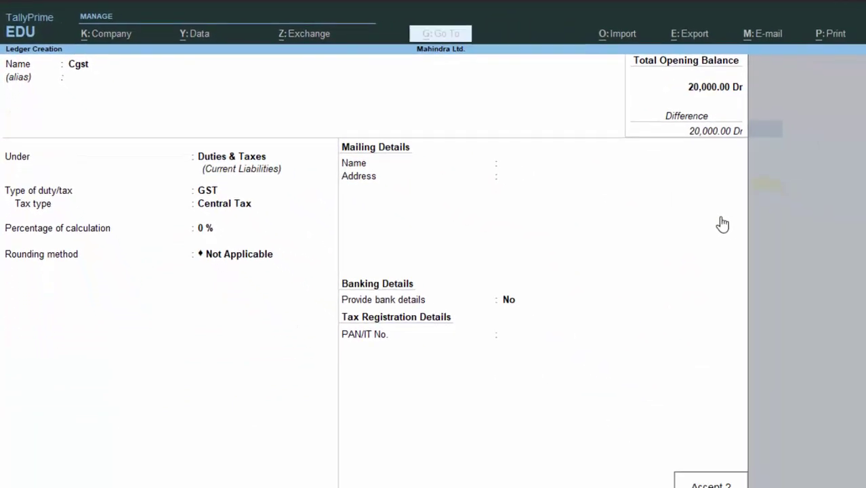
pyautogui.press('Return')
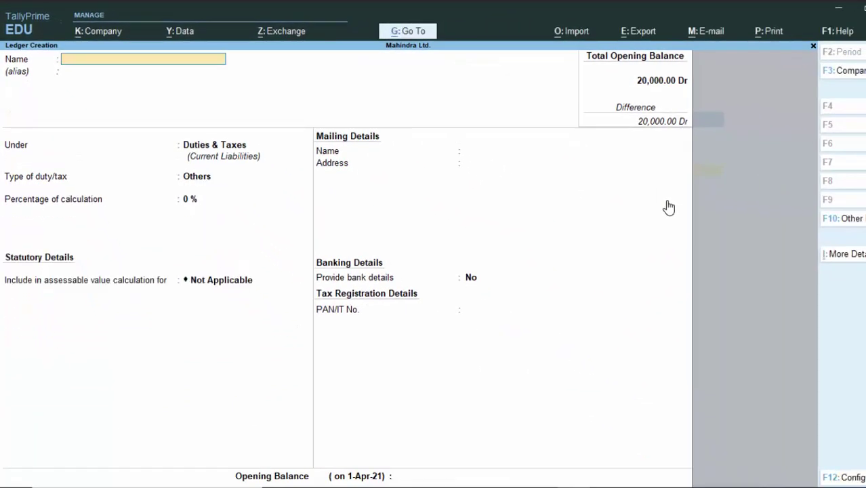
pyautogui.press('Escape')
pyautogui.press('Return')
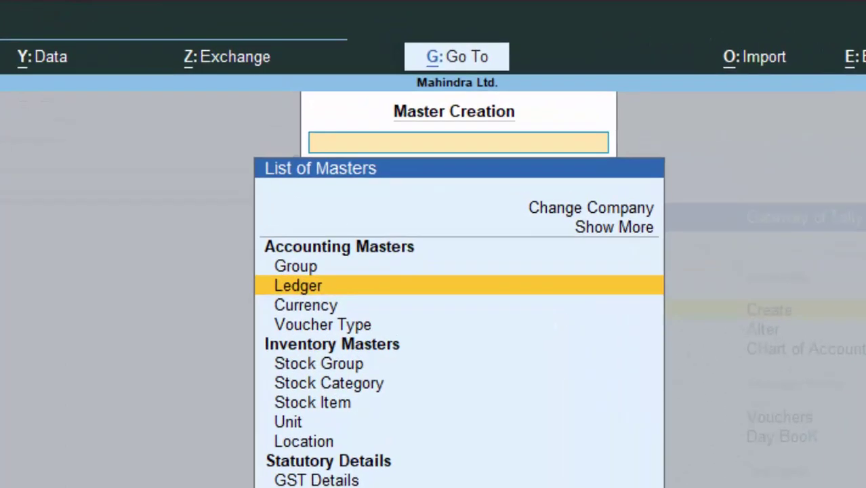
# Go from the masters list to Alter > Ledger to show existing ledgers.
pyautogui.press('Escape')
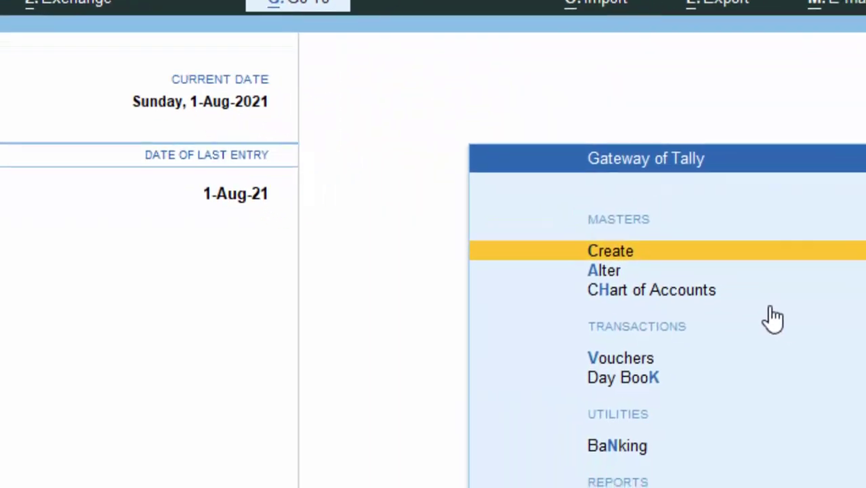
pyautogui.press('Down')
pyautogui.press('Down')
pyautogui.press('Up')
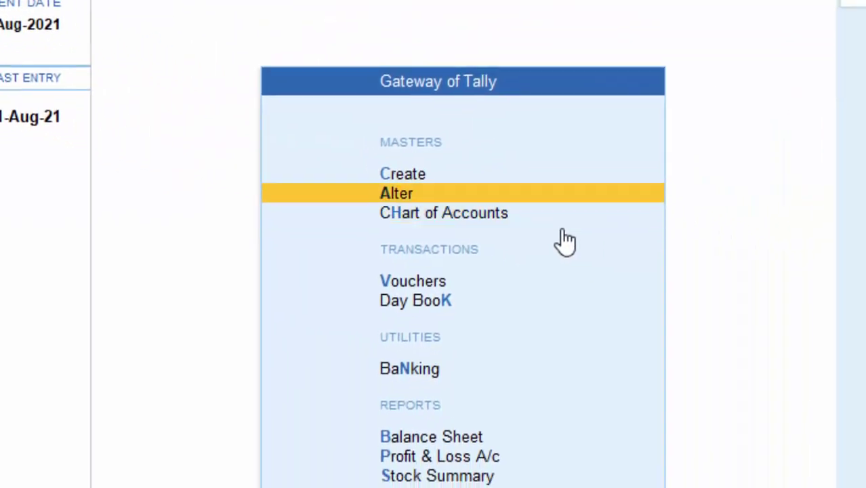
pyautogui.press('Return')
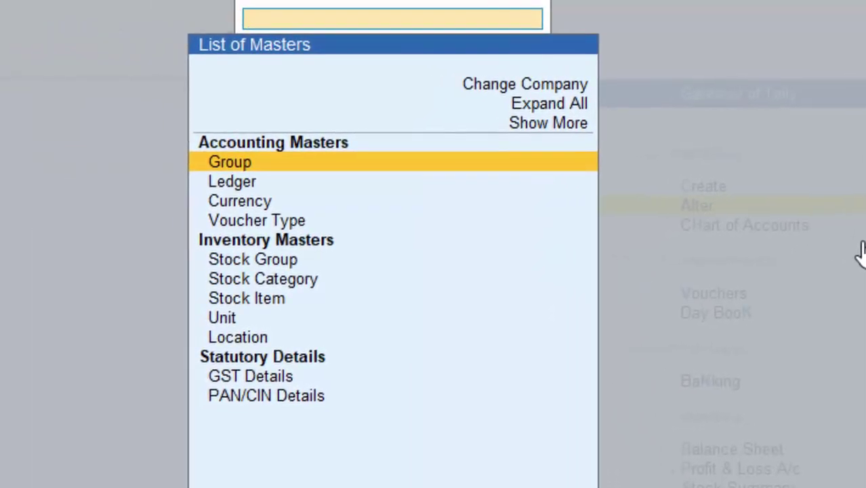
pyautogui.press('Down')
pyautogui.press('Return')
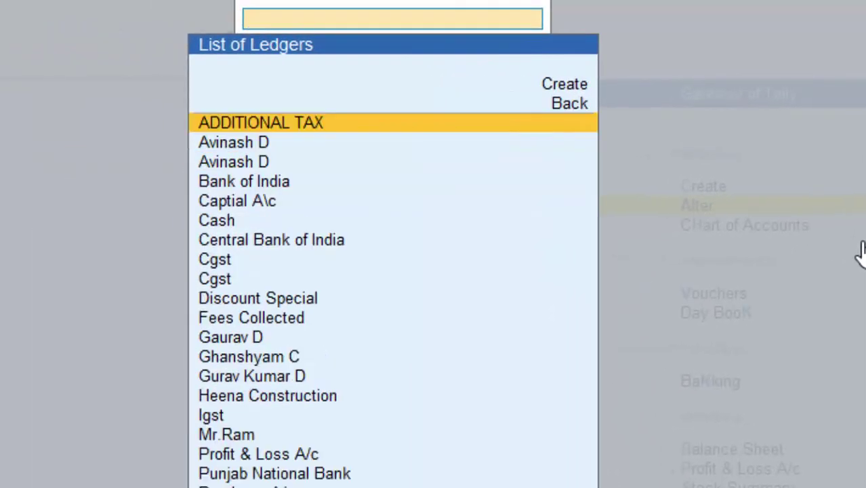
# Filter the ledger list by 'C' to see the two Cgst ledgers, then return to Gateway of Tally.
pyautogui.write('C')
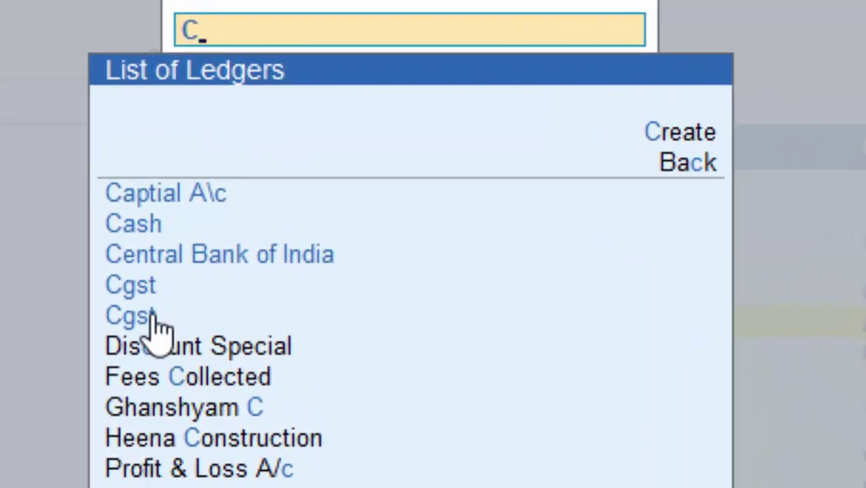
pyautogui.click(116, 297)
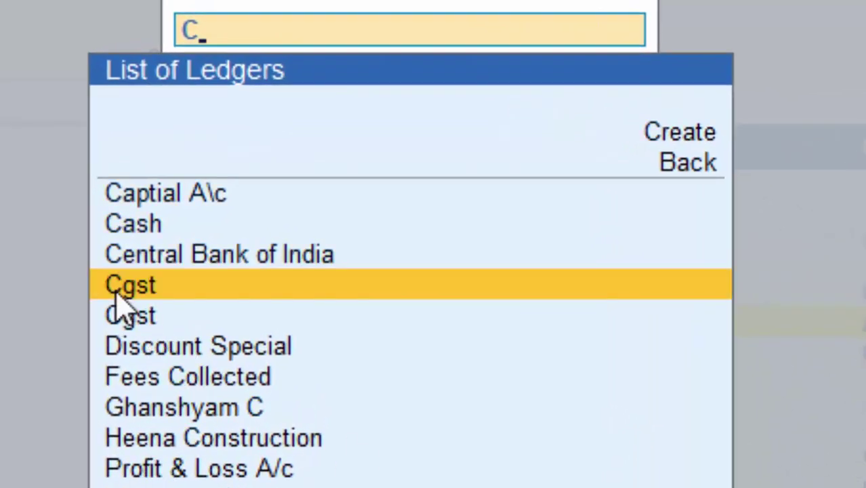
pyautogui.press('BackSpace')
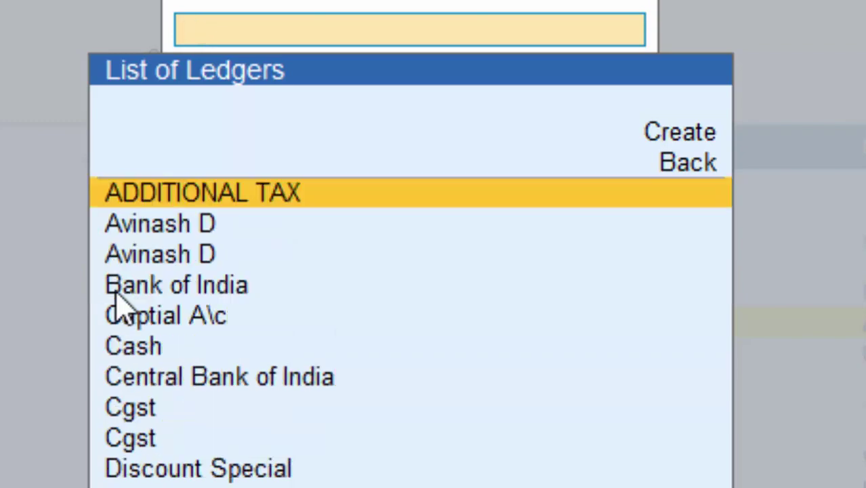
pyautogui.press('Escape')
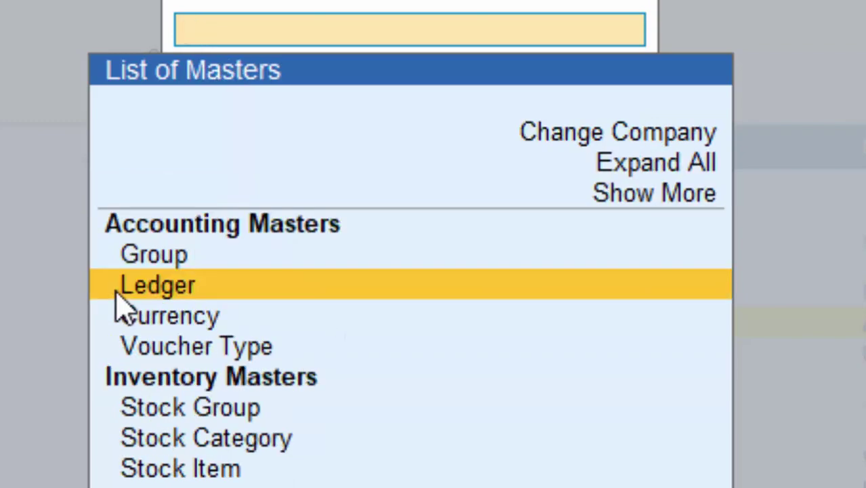
pyautogui.press('Escape')
# Start a new ledger via Create > Ledger with the name Cgst under Duties & Taxes.
pyautogui.press('Up')
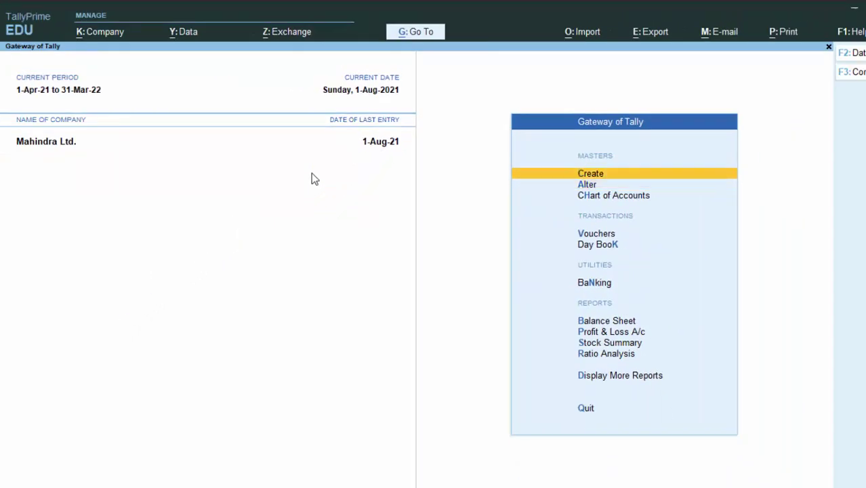
pyautogui.press('Return')
pyautogui.press('Down')
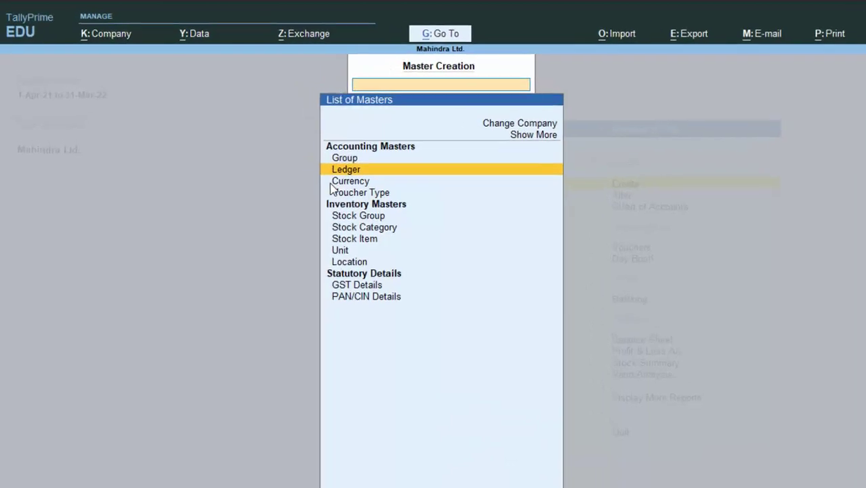
pyautogui.press('Return')
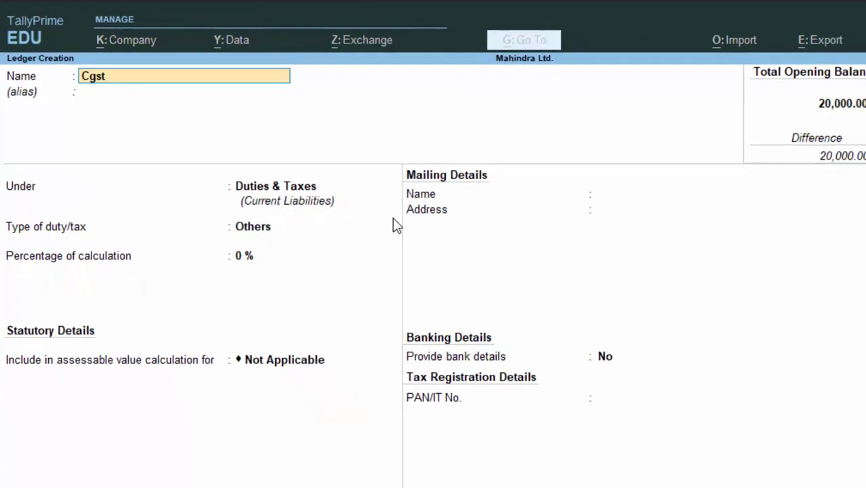
pyautogui.press('Return')
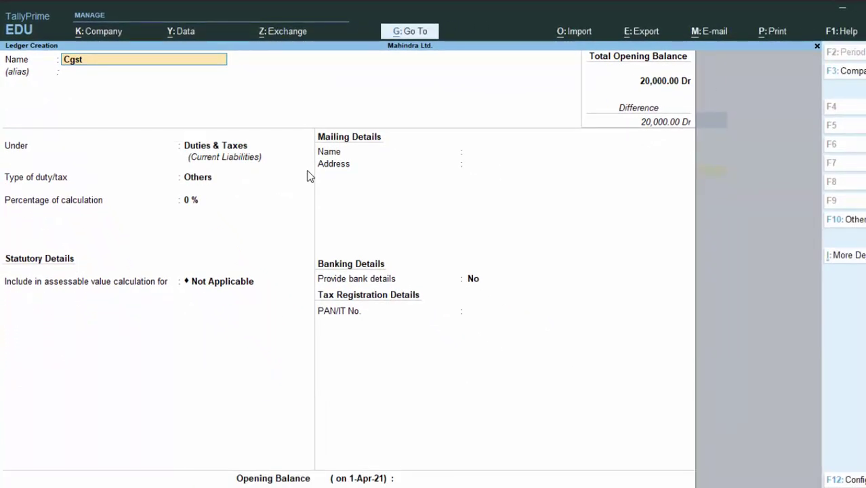
pyautogui.hotkey('alt', 'Tab')
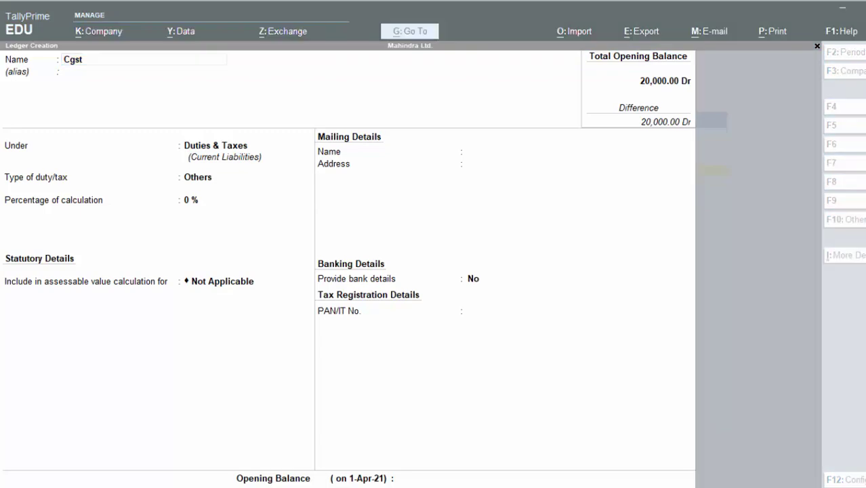
# Type Cgst into cell E3 and copy that cell.
pyautogui.click(354, 244)
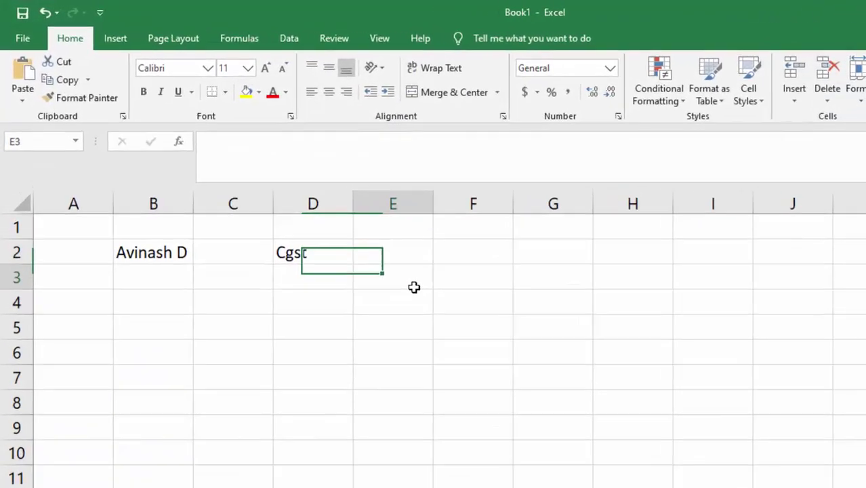
pyautogui.write('C')
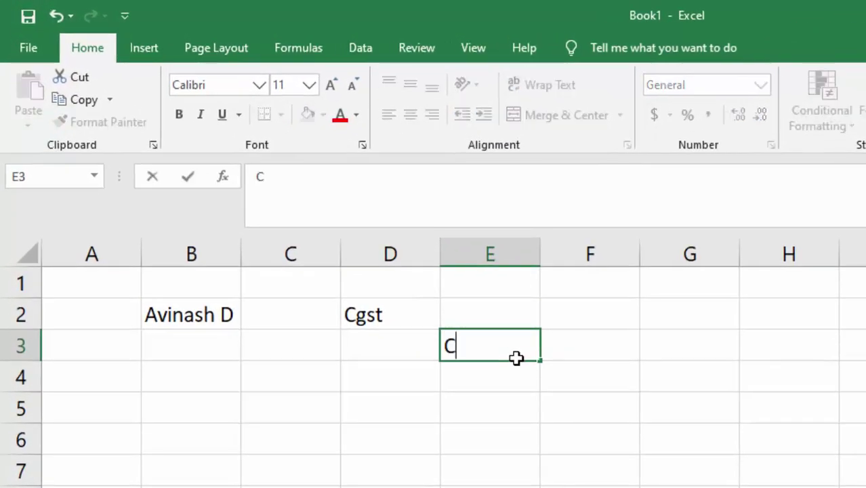
pyautogui.write('gs')
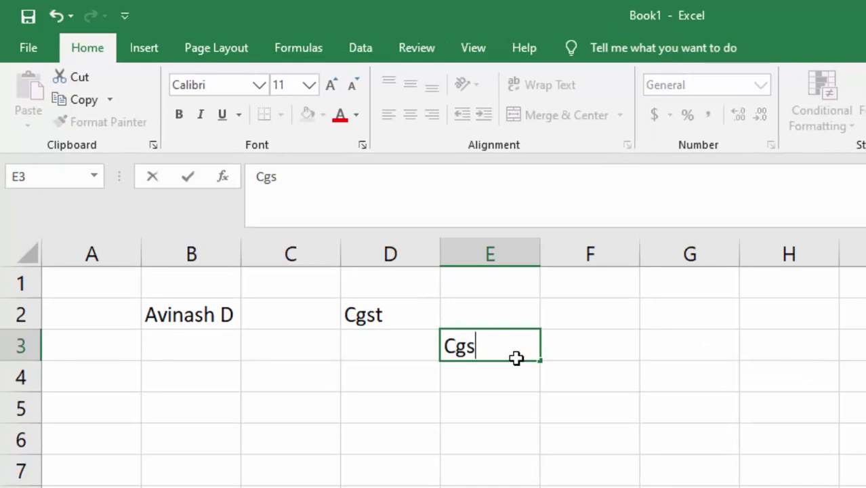
pyautogui.write('t')
pyautogui.press('Return')
pyautogui.click(517, 358)
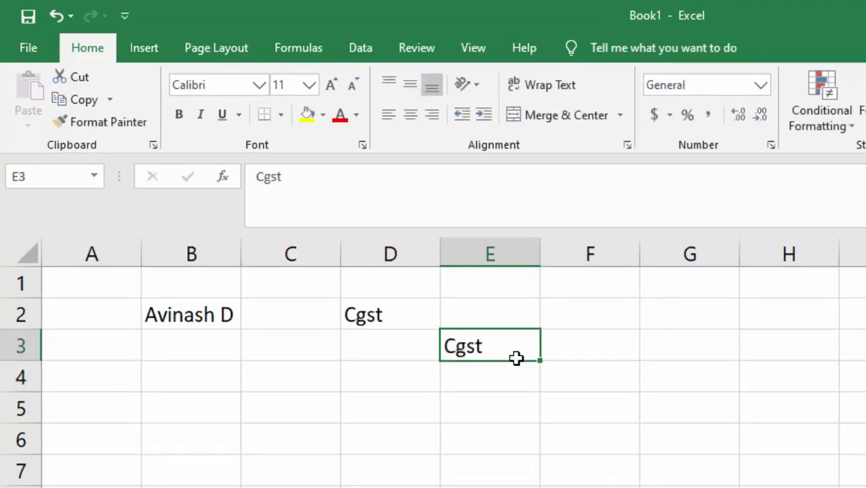
pyautogui.hotkey('ctrl', 'c')
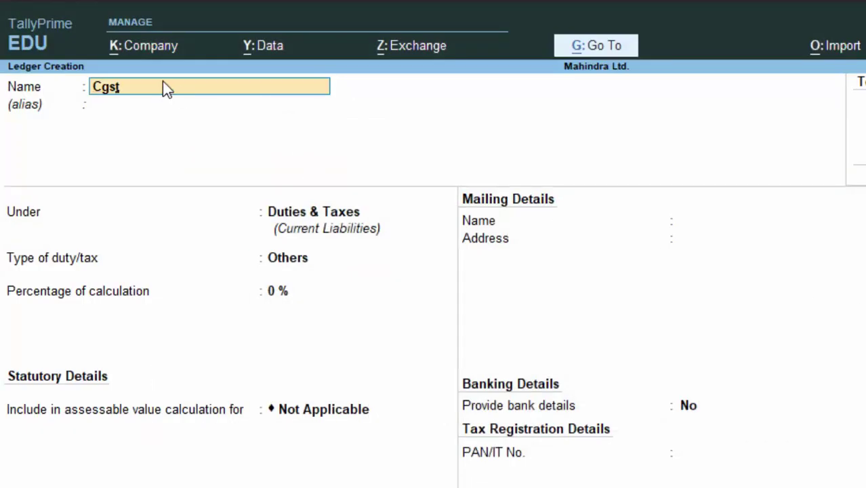
# Replace the ledger name with the pasted Cgst and confirm, triggering 'Name already exists'.
pyautogui.write('T')
pyautogui.press('BackSpace')
pyautogui.write('Cgst')
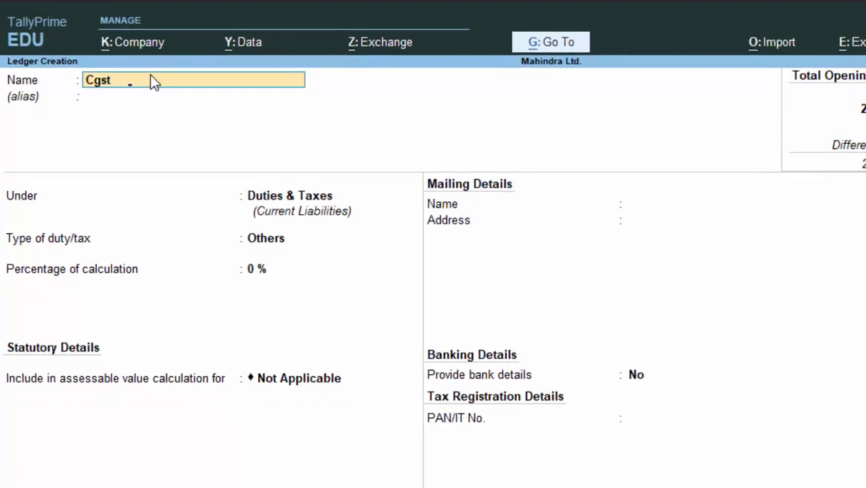
pyautogui.press('Return')
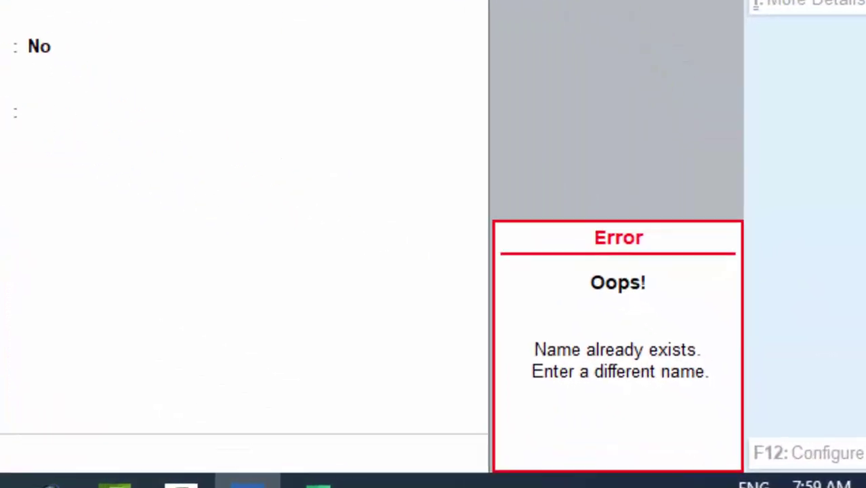